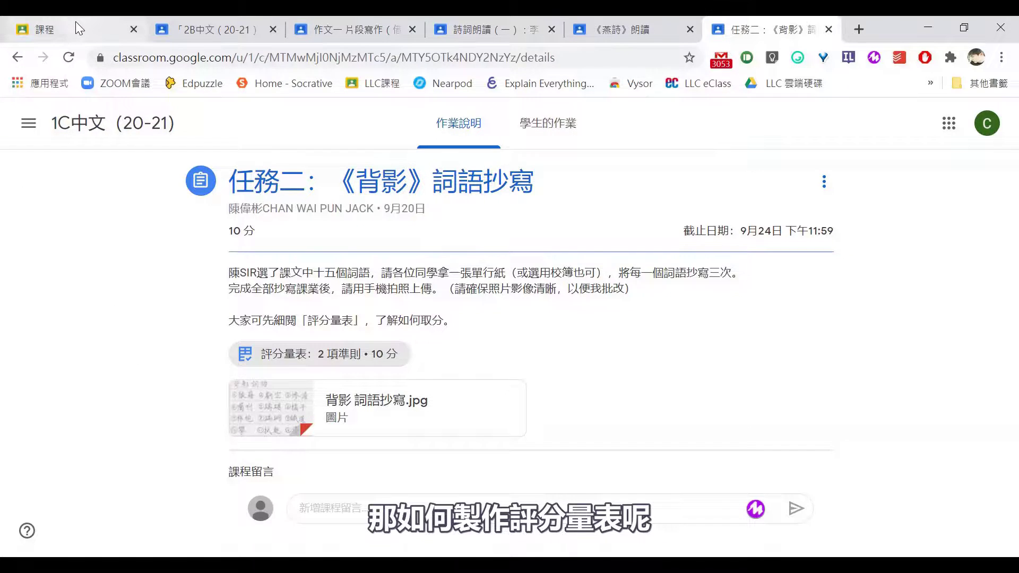
Start a new assignment in the 2B中文（20-21） class and try to add a rubric to it.
left_click(215, 24)
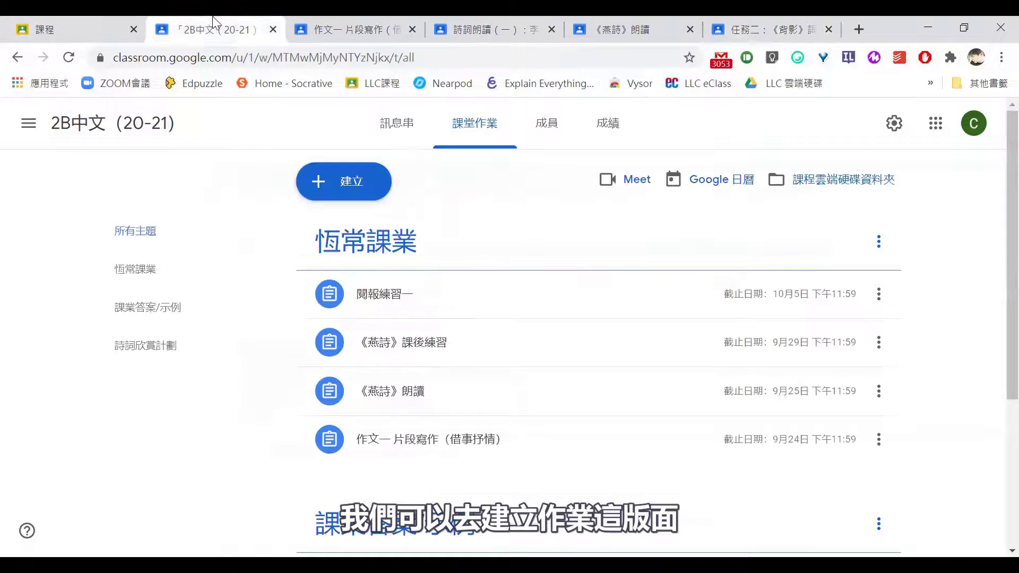
left_click(341, 190)
left_click(387, 237)
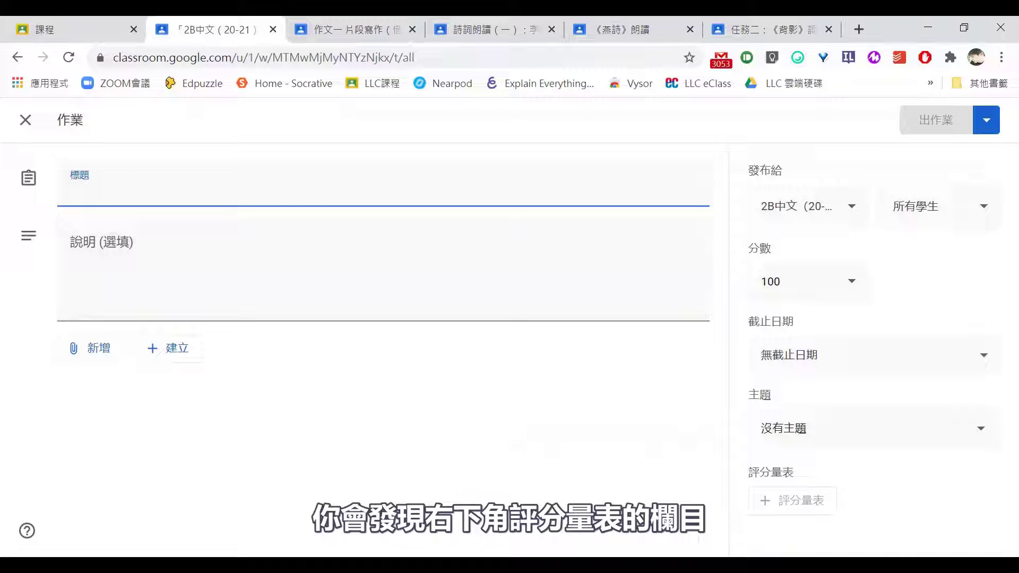
left_click(781, 507)
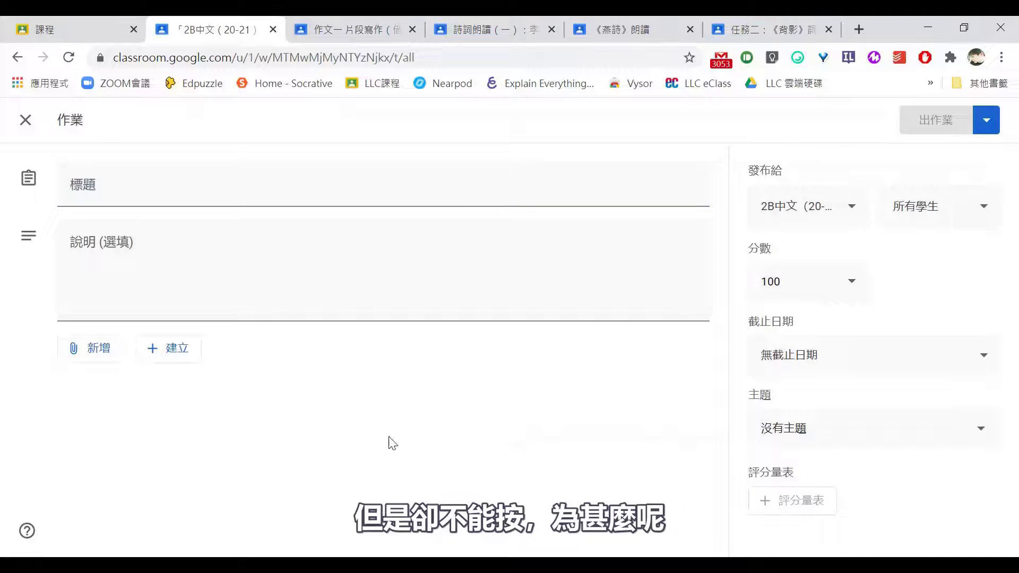
Title the new assignment 閱報練習.
left_click(117, 184)
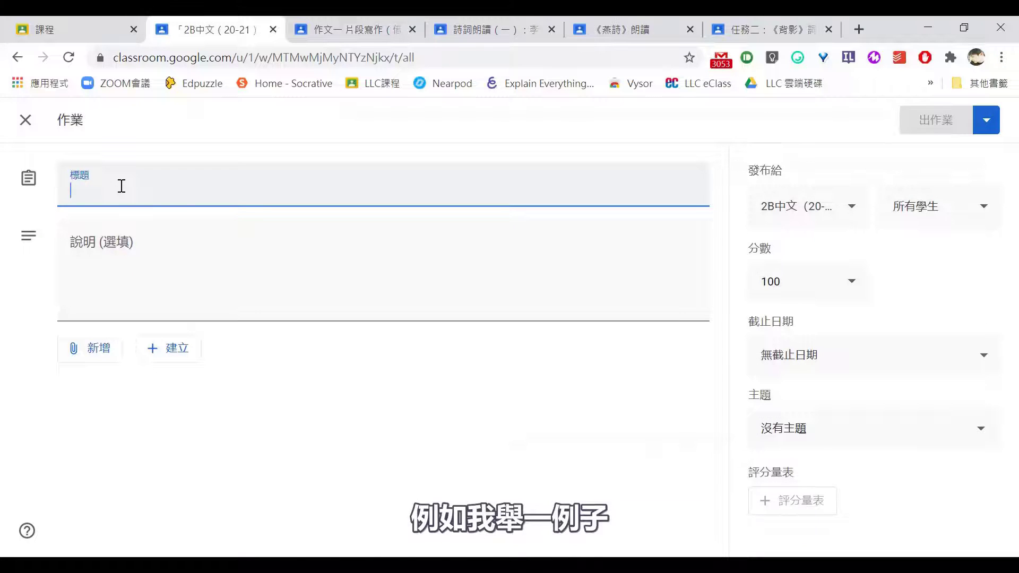
type("閱言")
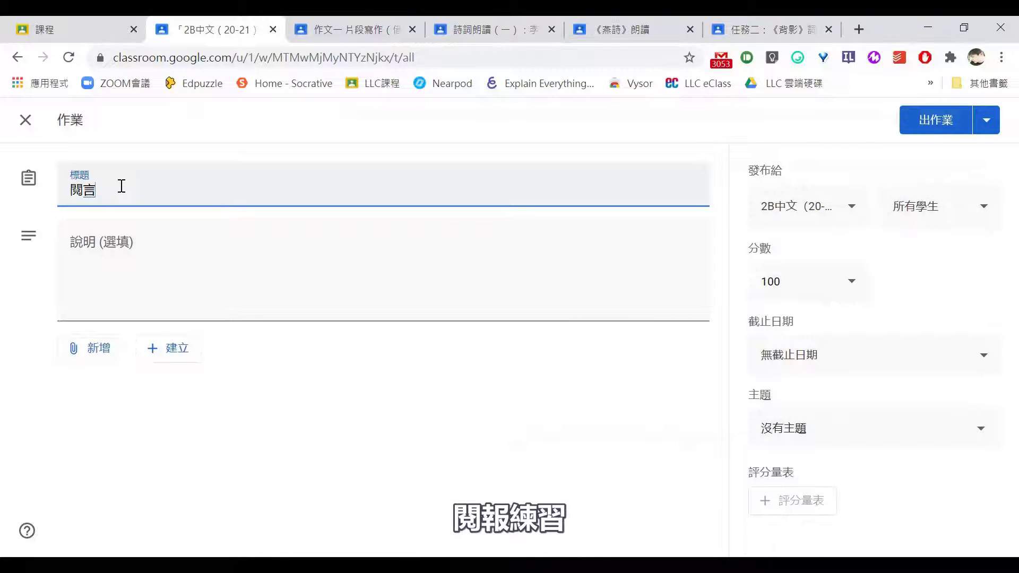
type("報練習")
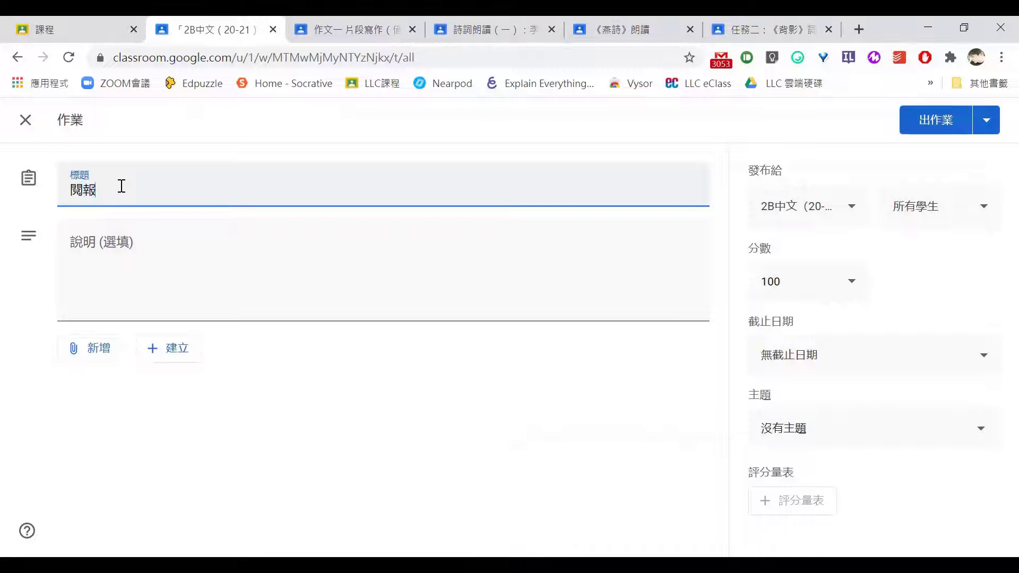
left_click(273, 143)
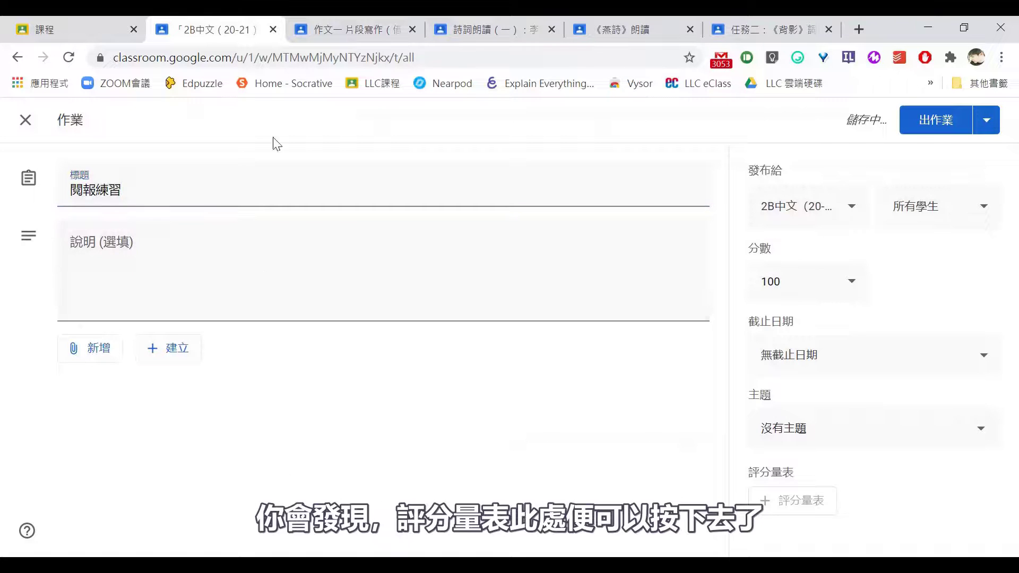
Start creating a new rubric from scratch for the 閱報練習 assignment.
left_click(794, 508)
left_click(944, 500)
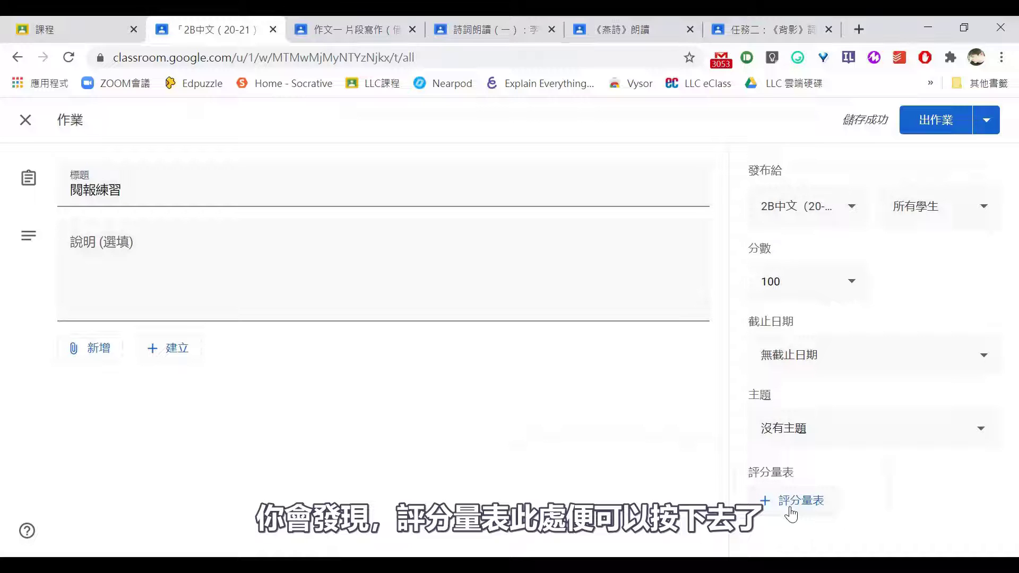
left_click(792, 508)
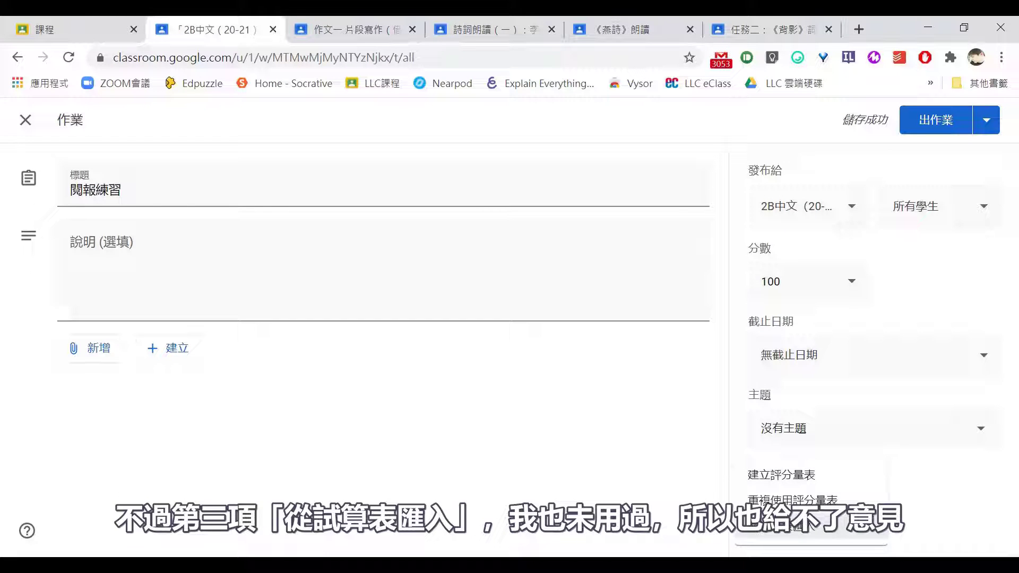
left_click(828, 477)
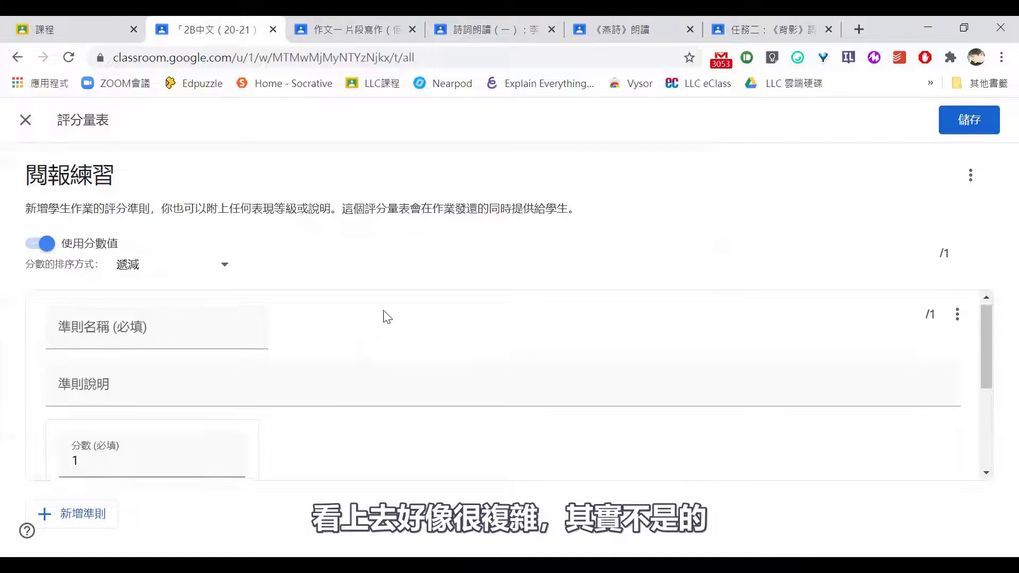
Name the rubric's first criterion 評論深度.
scroll(359, 335, "down", 1)
left_click(183, 315)
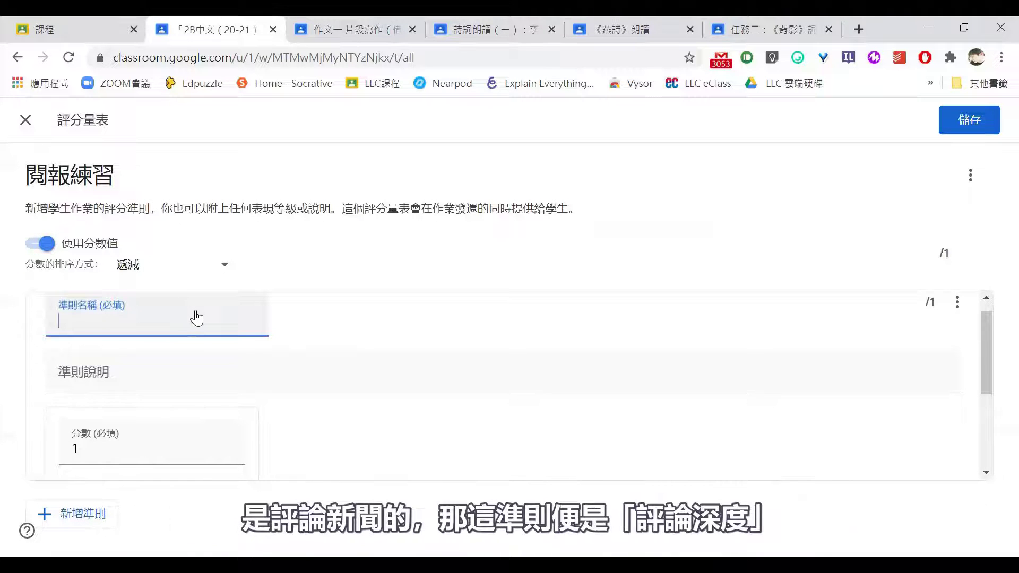
type("評論深度")
scroll(382, 387, "down", 1)
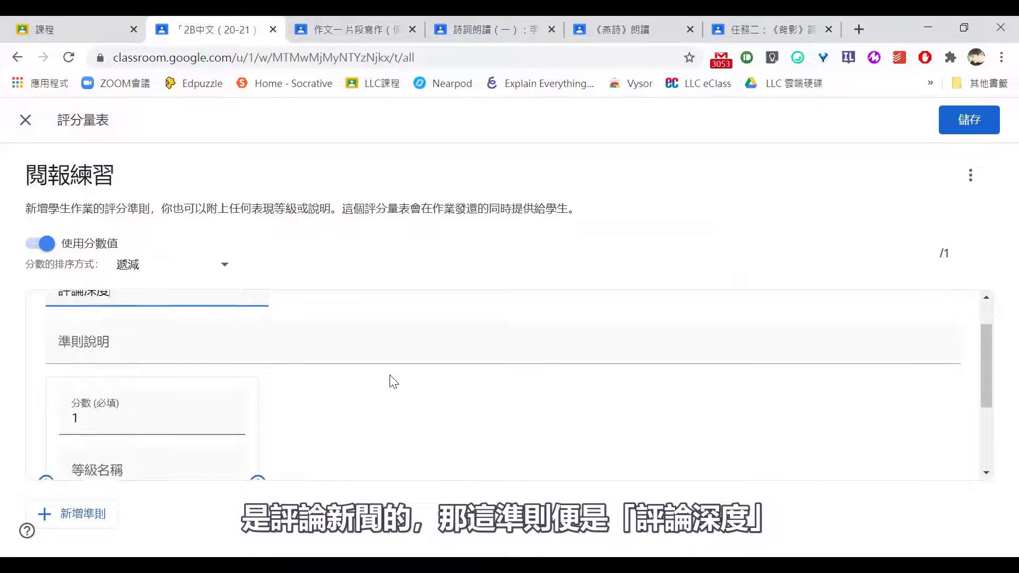
scroll(364, 404, "up", 2)
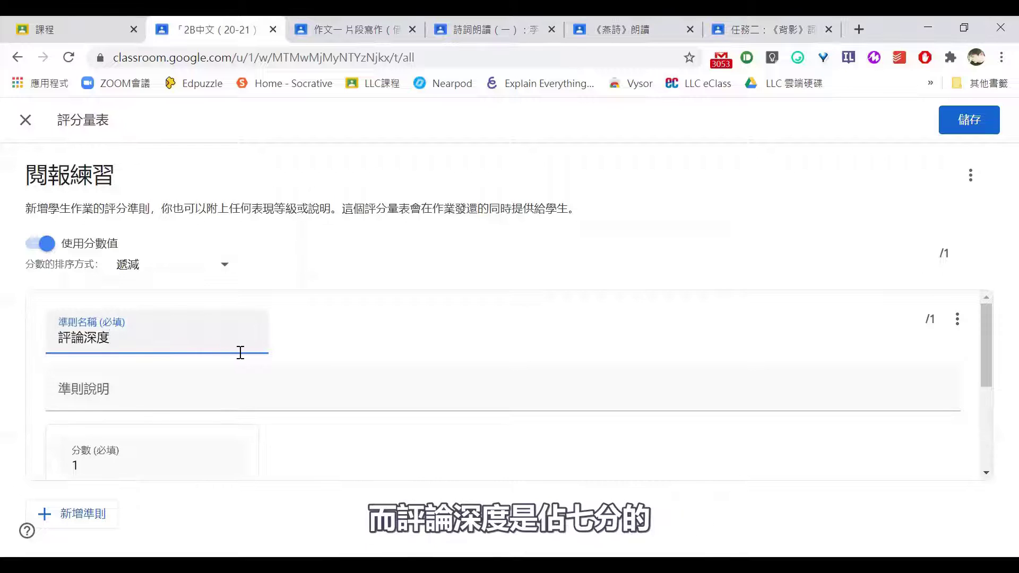
Set the first level of the 評論深度 criterion to 7 points.
scroll(232, 376, "down", 3)
left_click(226, 314)
left_click(227, 305)
left_click(227, 306)
left_click(227, 306)
left_click(226, 306)
left_click(227, 306)
left_click(226, 306)
left_click(227, 305)
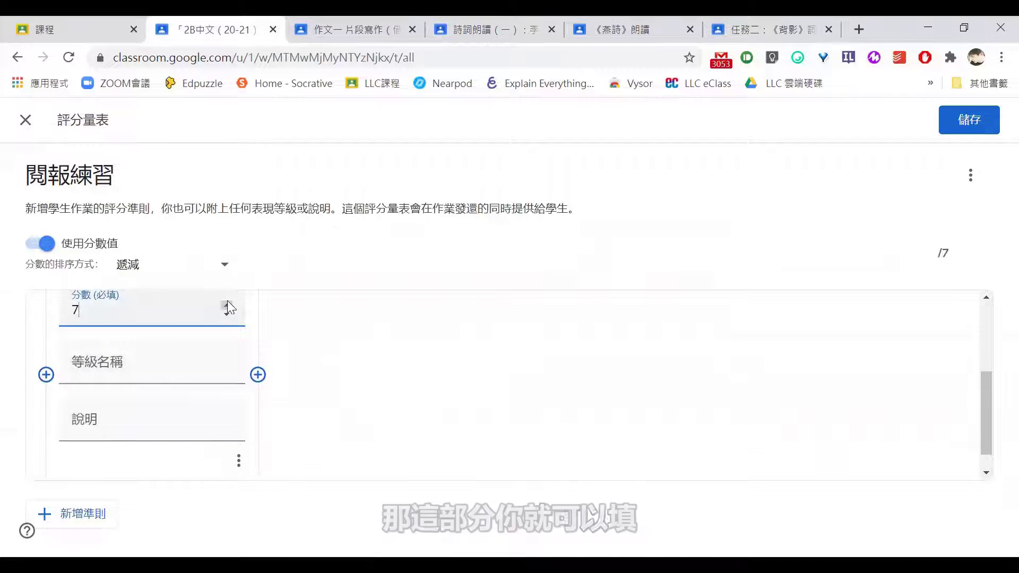
Add three more levels to the 評論深度 criterion, worth 5, 3 and 1 points, leaving the level descriptions blank.
left_click(370, 349)
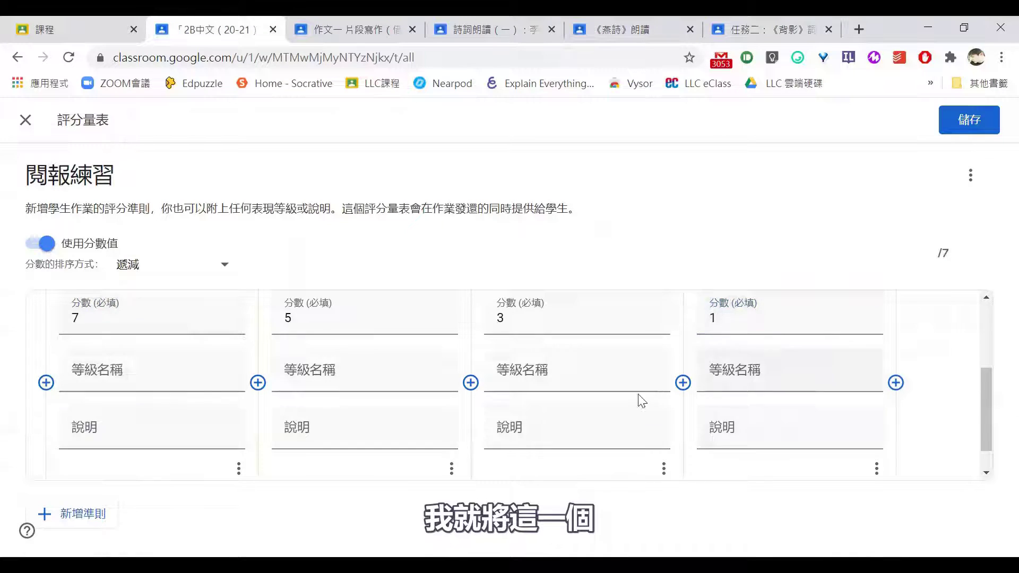
scroll(644, 401, "up", 3)
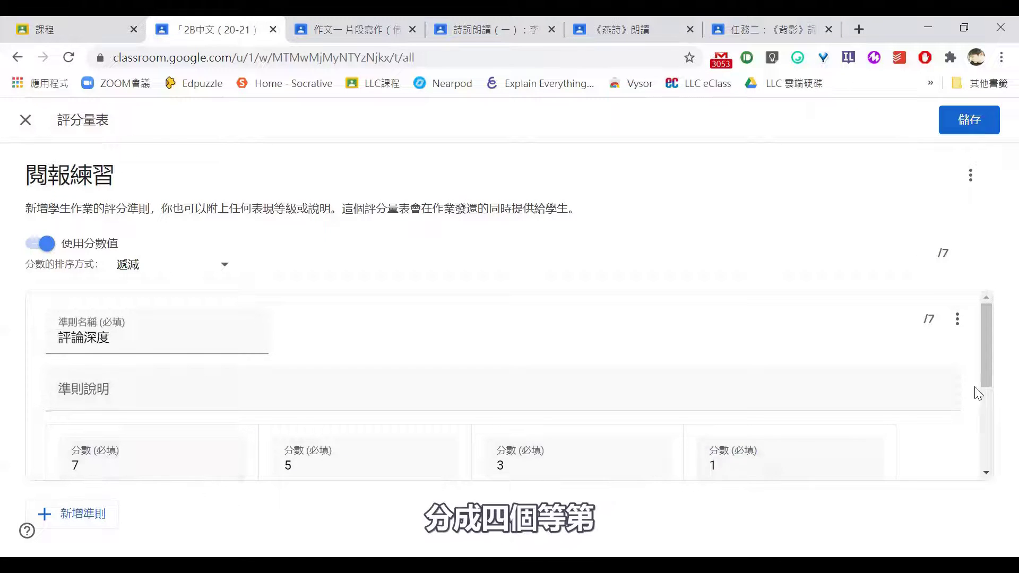
left_click_drag(983, 340, 993, 372)
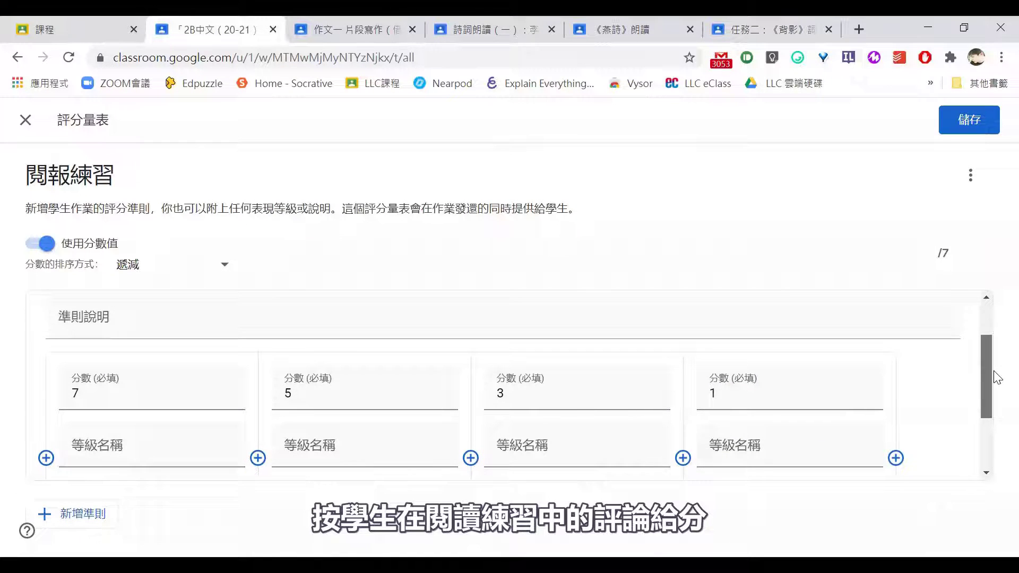
scroll(277, 425, "down", 2)
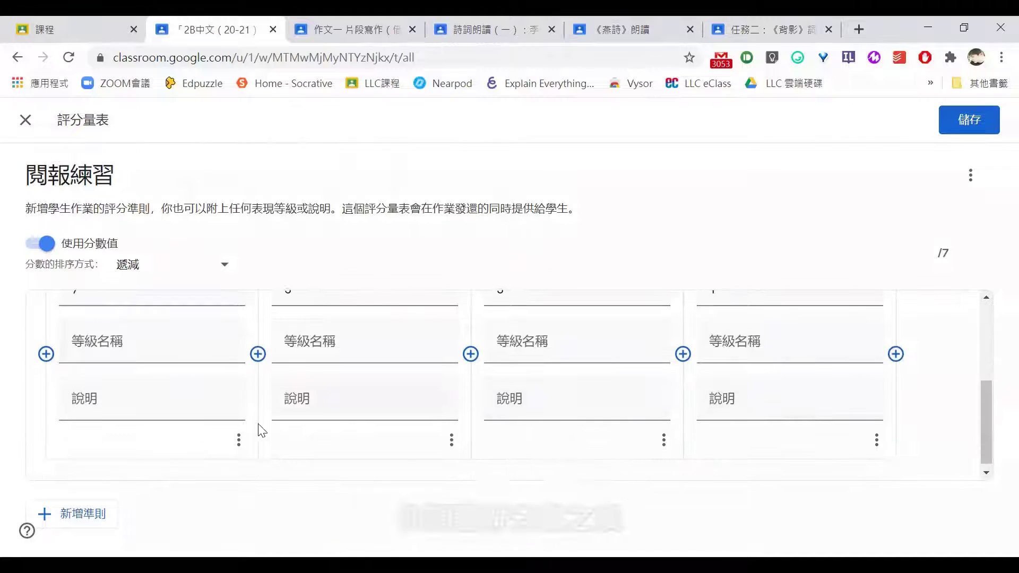
left_click(137, 404)
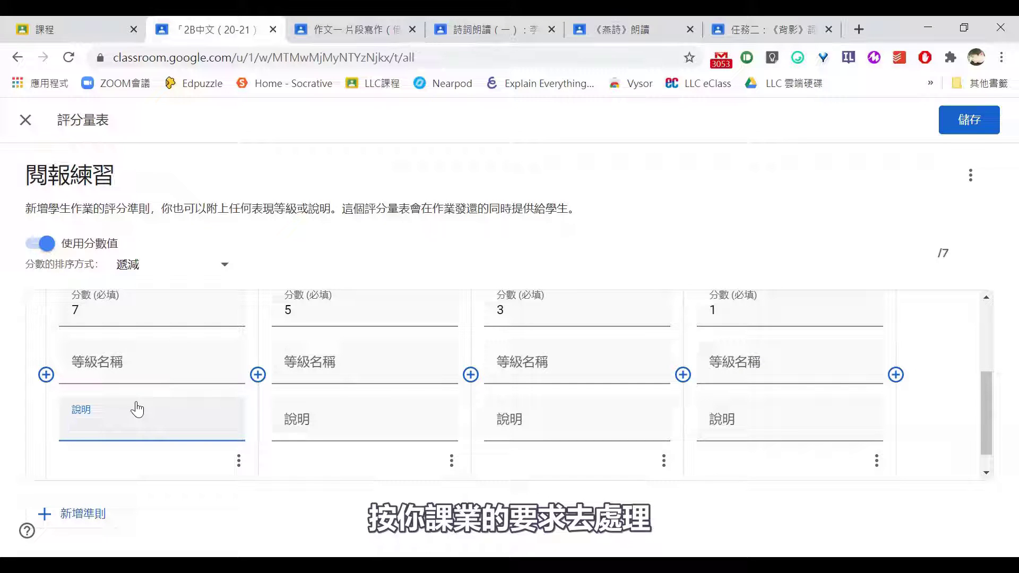
scroll(169, 355, "up", 3)
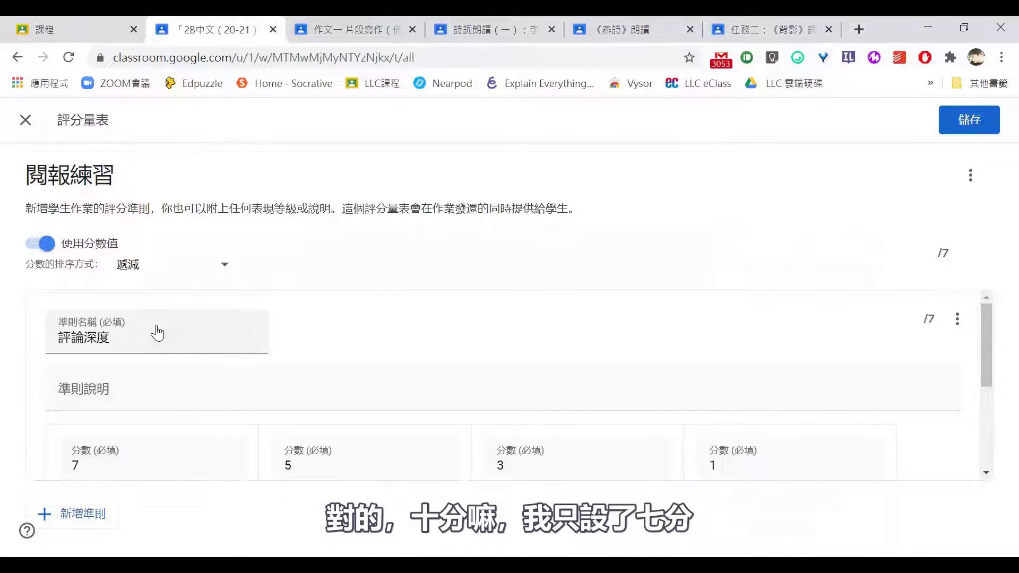
Add a second criterion to the rubric and name it 文句通暢.
left_click(74, 513)
left_click(119, 326)
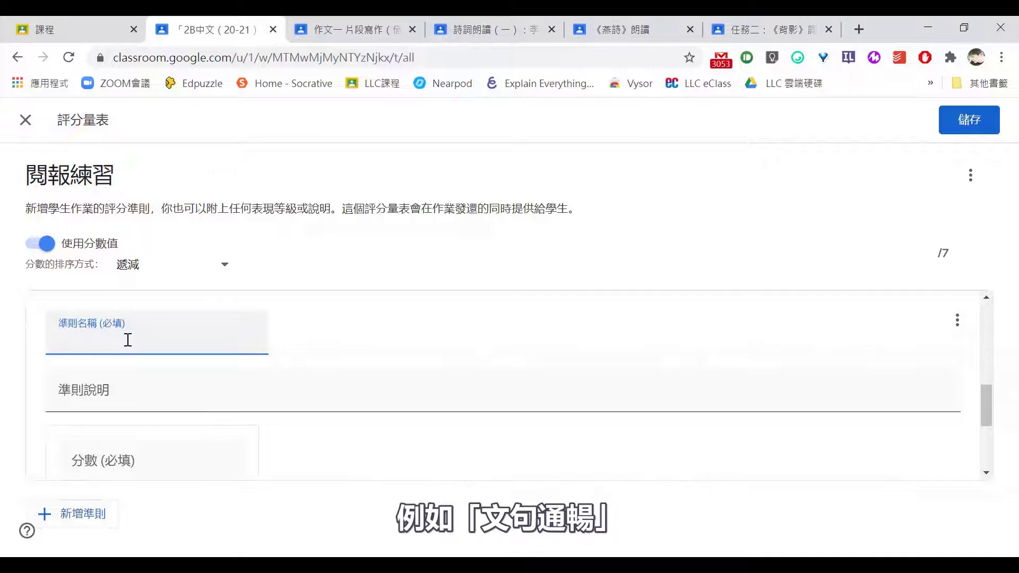
type("文句通日言")
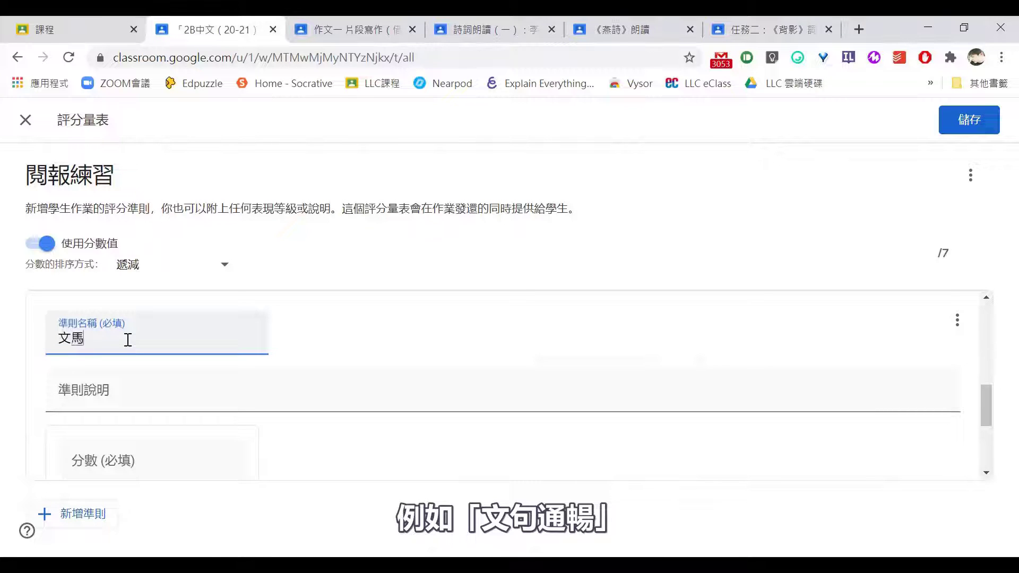
key("space")
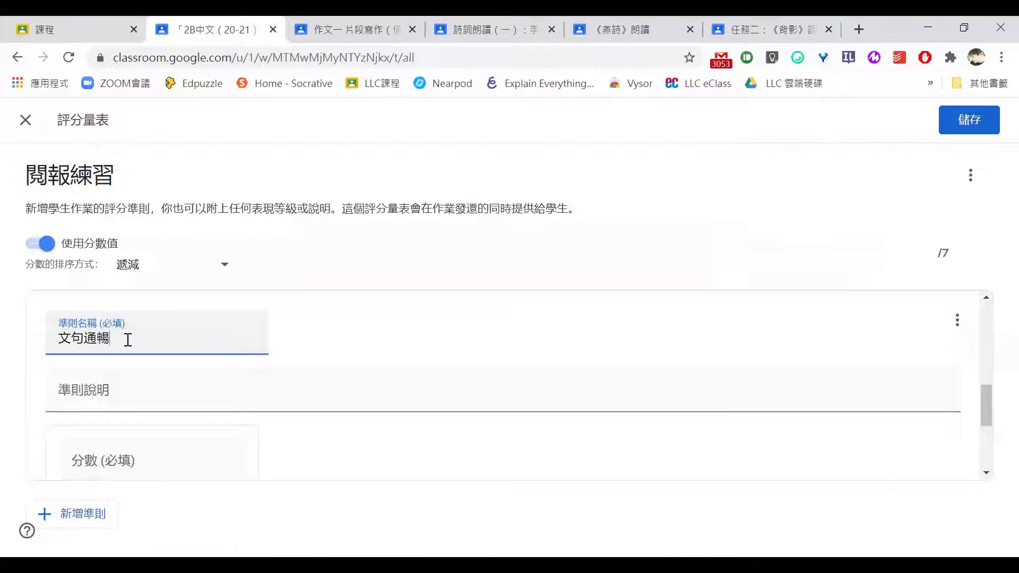
Give the 文句通暢 criterion three levels worth 3, 2 and 1 points, and save the rubric.
scroll(201, 414, "down", 3)
left_click(158, 313)
type("3")
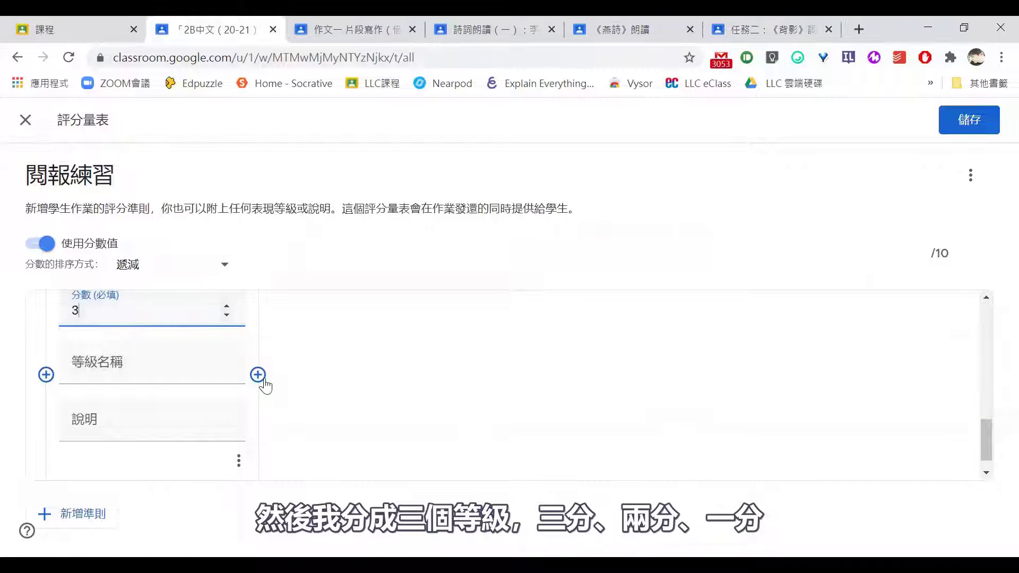
left_click(257, 375)
left_click(439, 315)
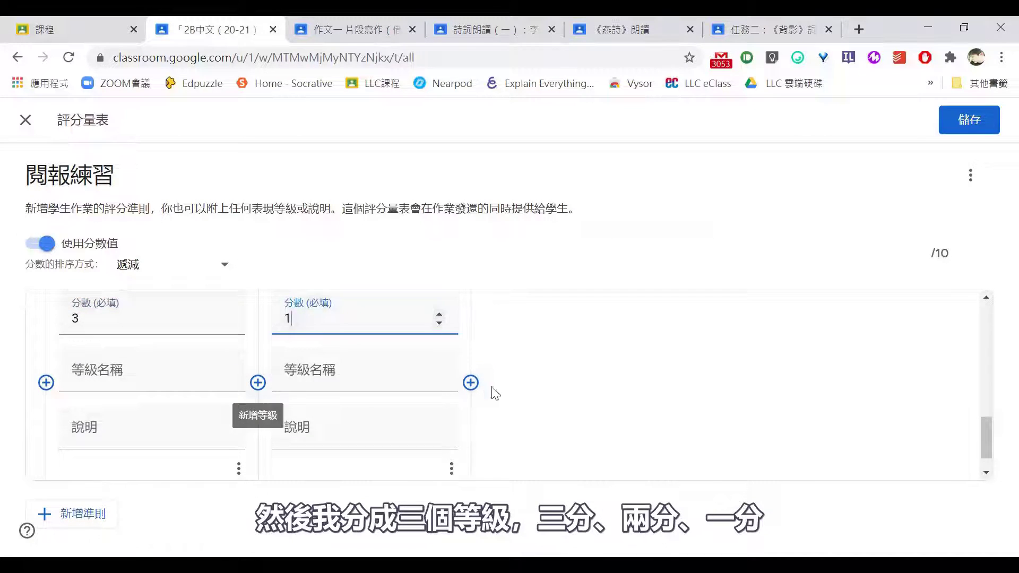
left_click(470, 382)
left_click(650, 314)
left_click(995, 374)
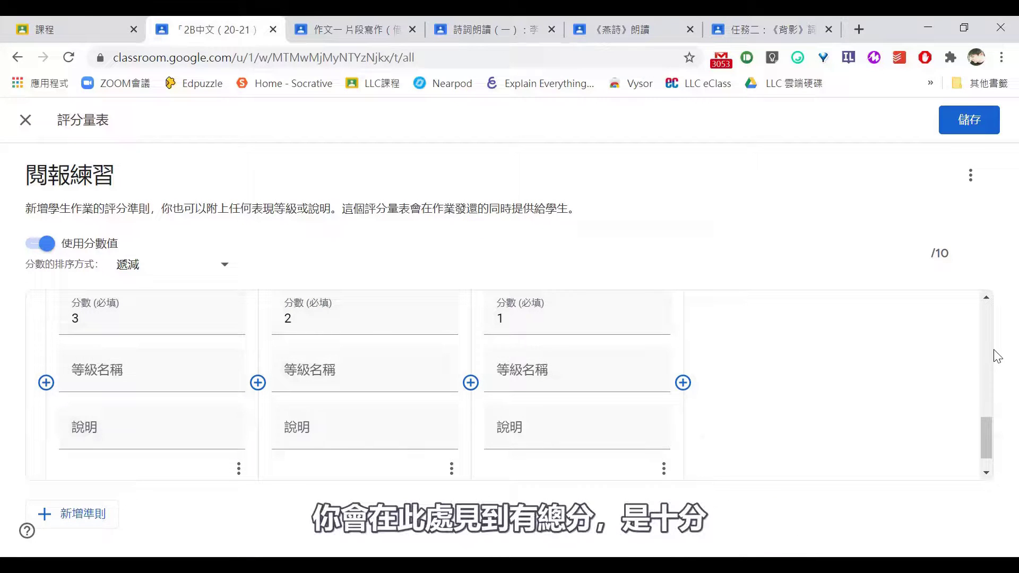
scroll(852, 427, "up", 3)
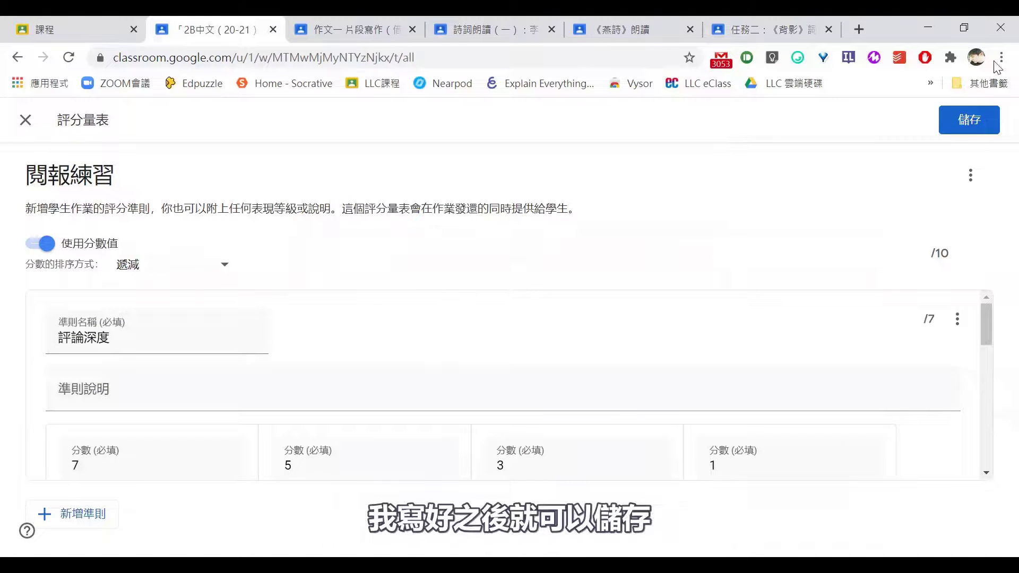
left_click(971, 112)
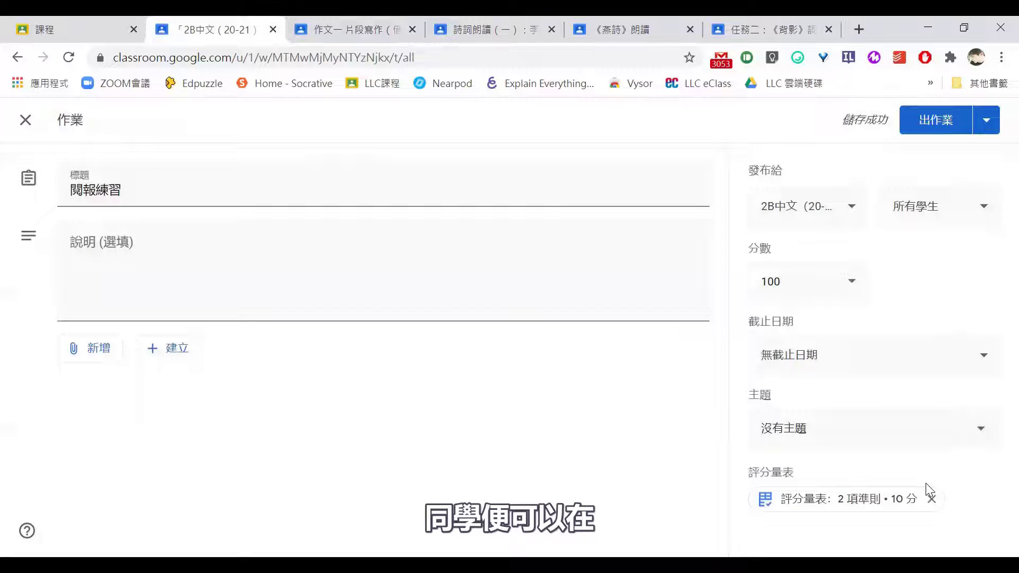
View the example assignment 詩詞朗讀（一）：李煜《虞美人》 and where its rubric is shown on the instructions page.
left_click(487, 29)
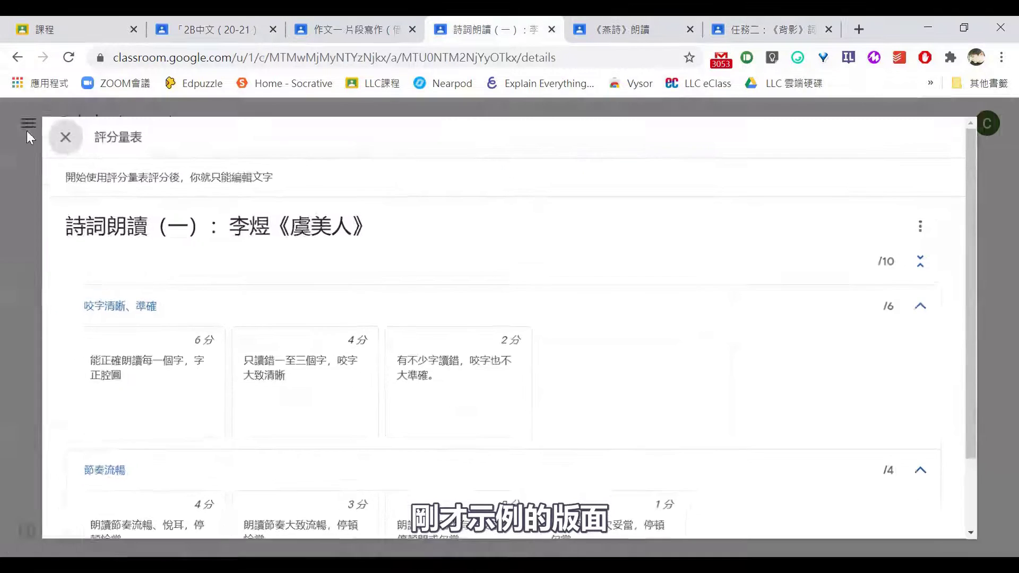
left_click(19, 121)
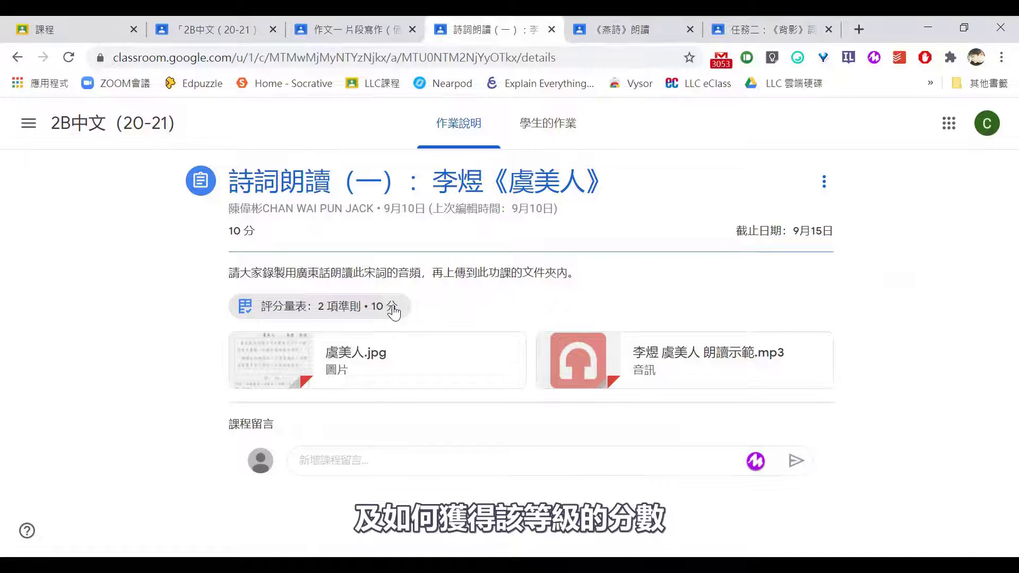
Return to the 閱報練習 assignment draft and delete its rubric.
left_click(207, 29)
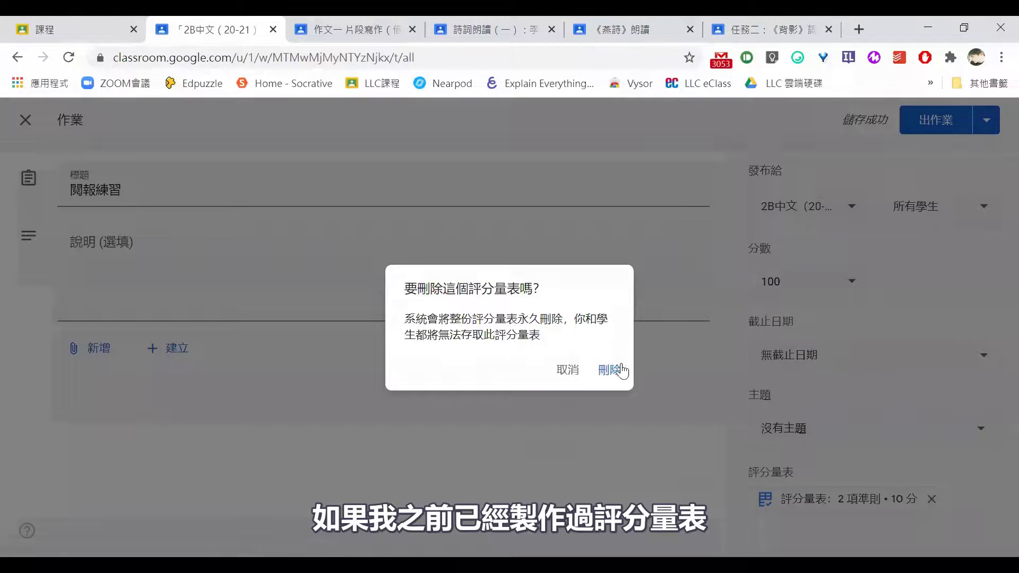
left_click(610, 372)
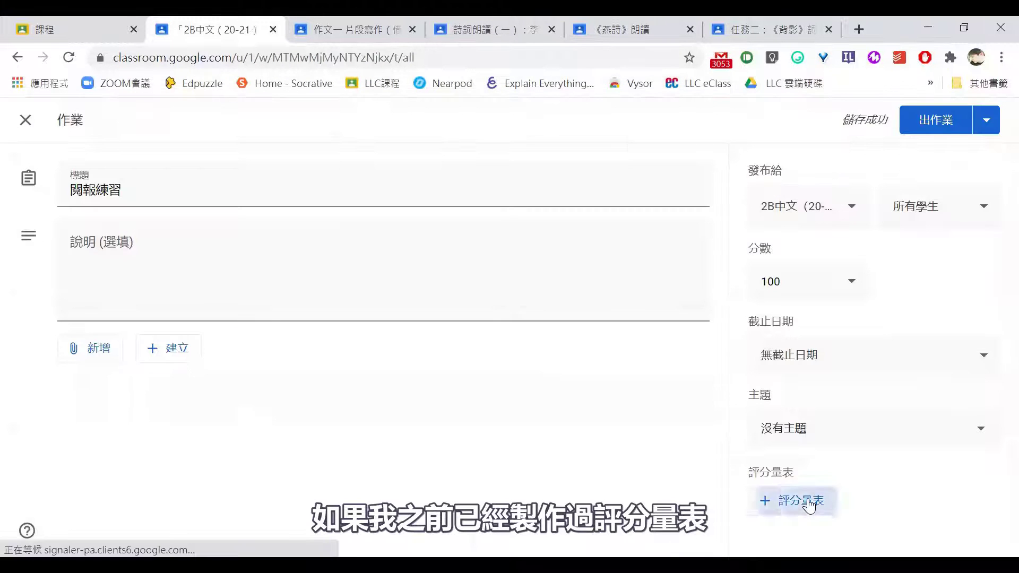
Start reusing an existing rubric for the 閱報練習 assignment and choose 2B中文（20-21） as the class to take it from.
left_click(809, 505)
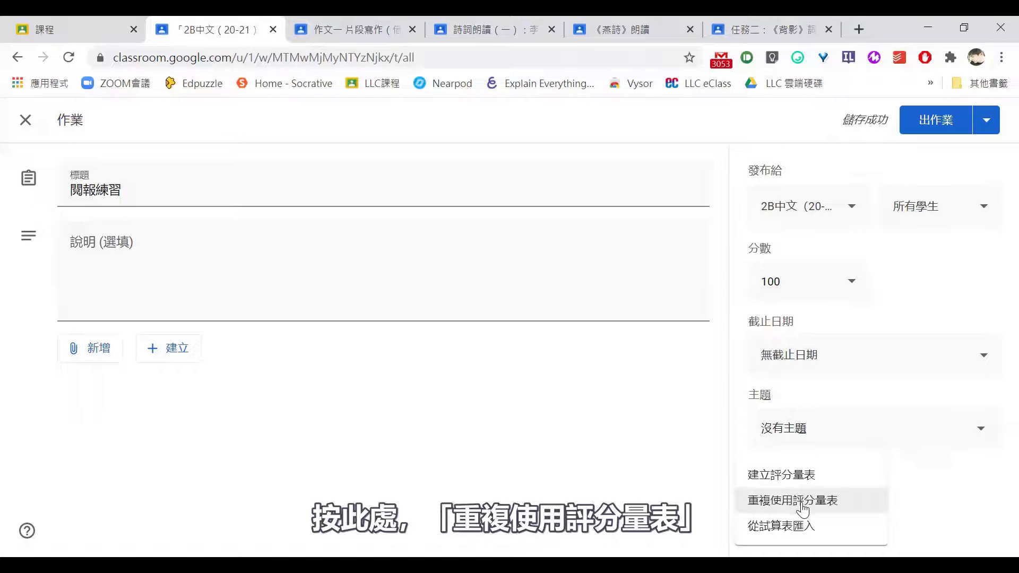
left_click(801, 503)
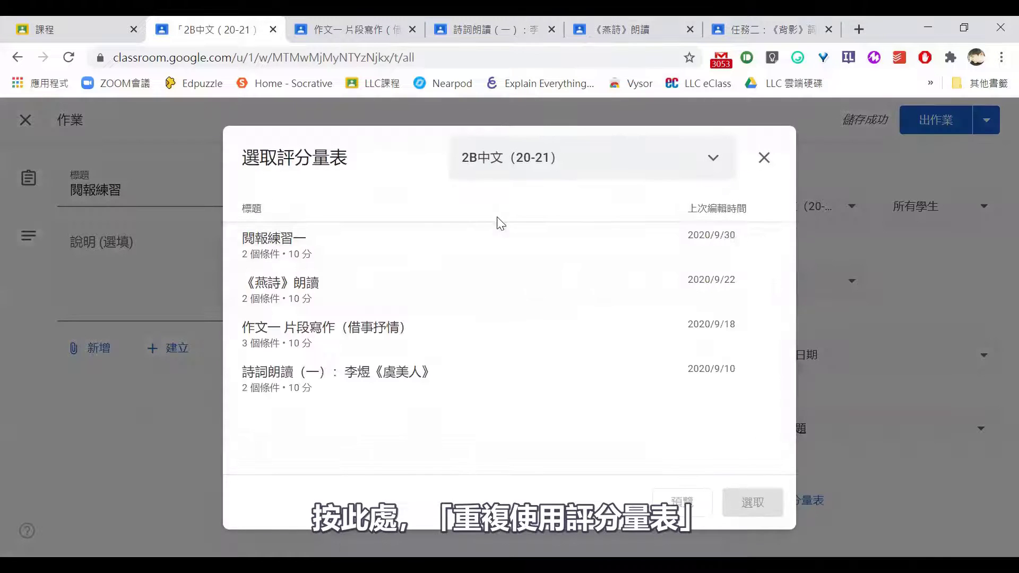
left_click(613, 142)
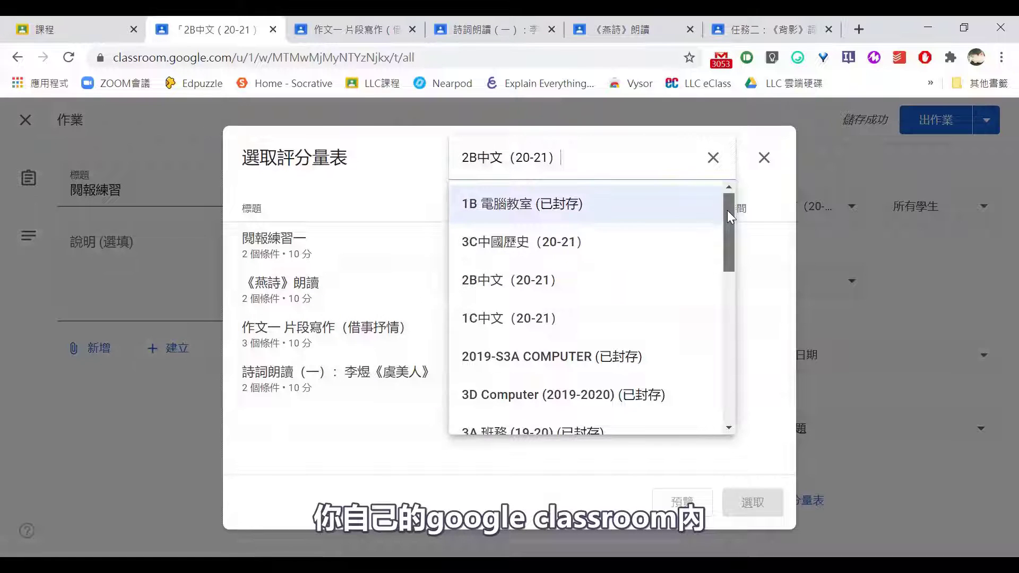
mouse_move(727, 210)
left_mouse_down()
mouse_move(736, 334)
mouse_move(727, 194)
left_mouse_up()
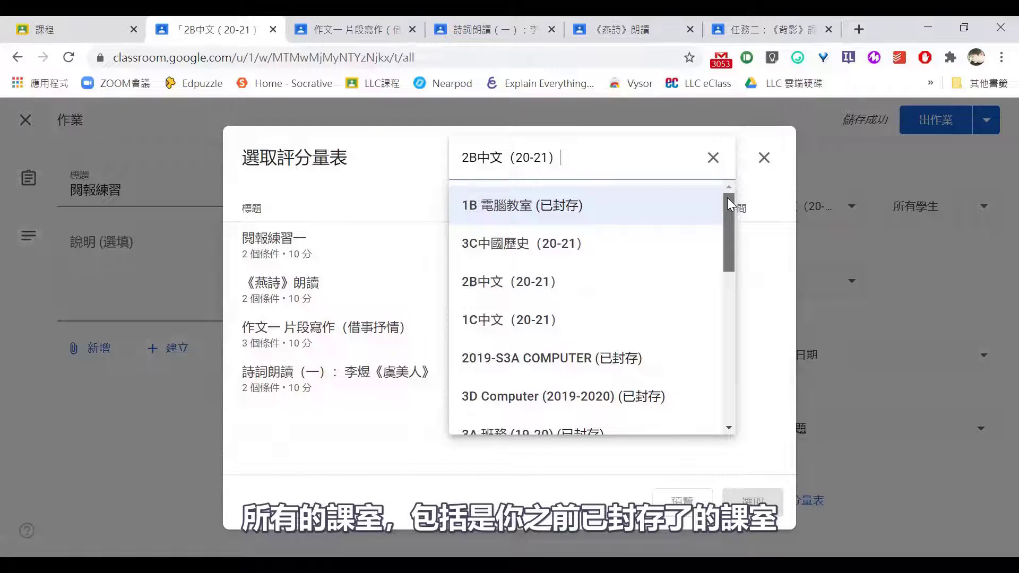
mouse_move(727, 202)
left_mouse_down()
mouse_move(724, 231)
mouse_move(723, 200)
mouse_move(726, 216)
left_mouse_up()
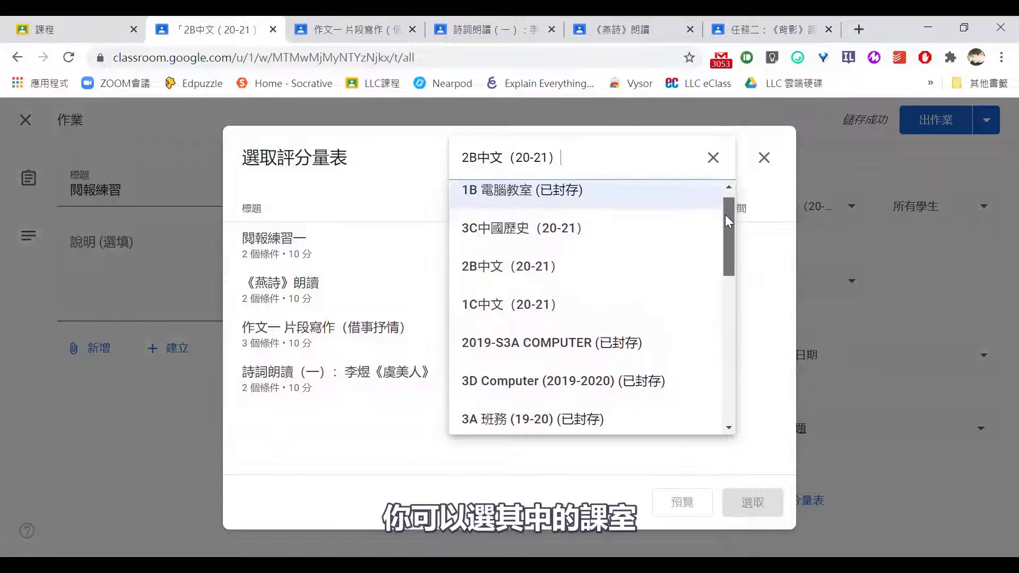
right_click(725, 216)
left_click(600, 275)
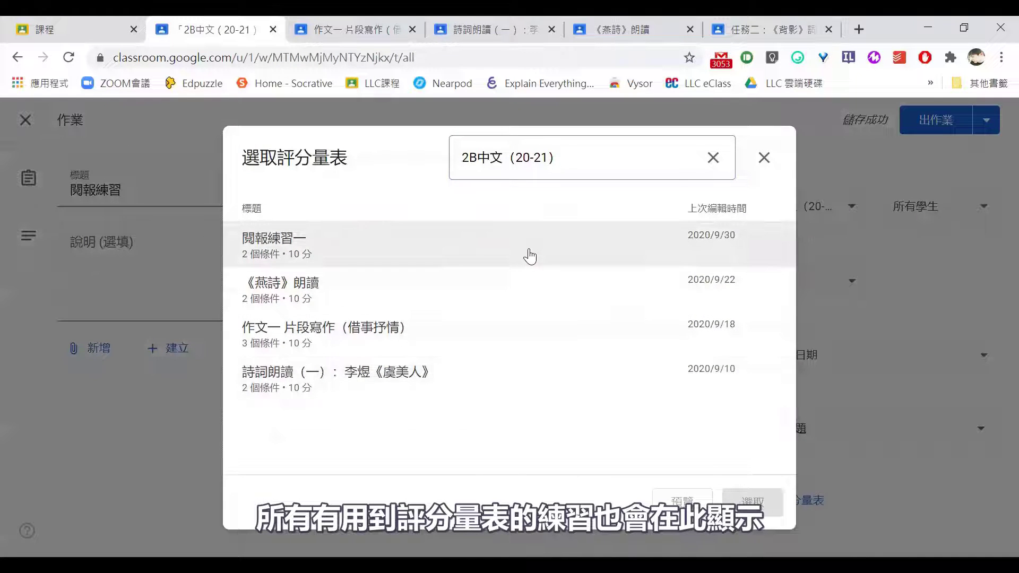
Preview the levels of the 閱報練習一 rubric and select it for the assignment.
left_click(505, 254)
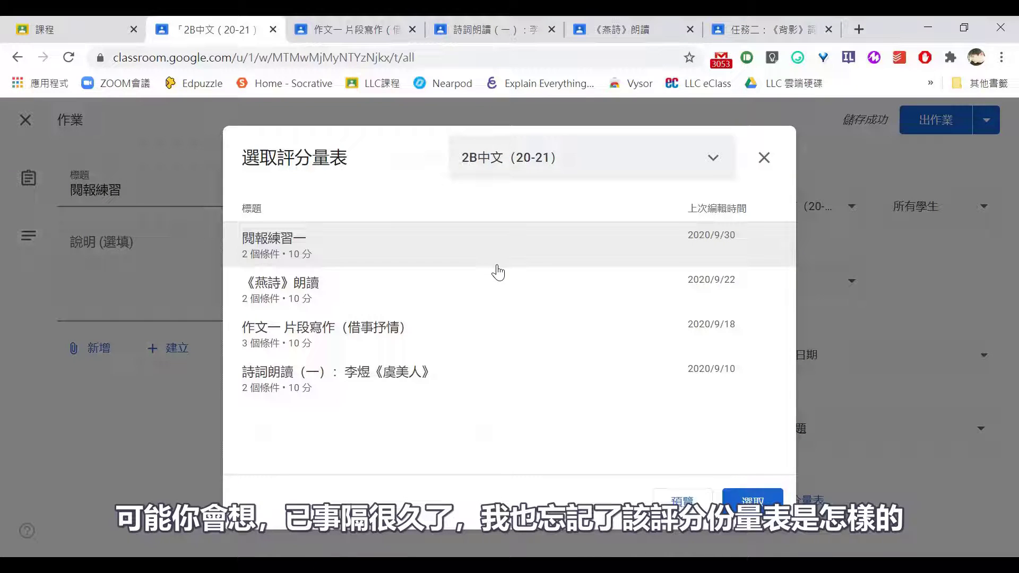
left_click(682, 502)
scroll(538, 286, "down", 2)
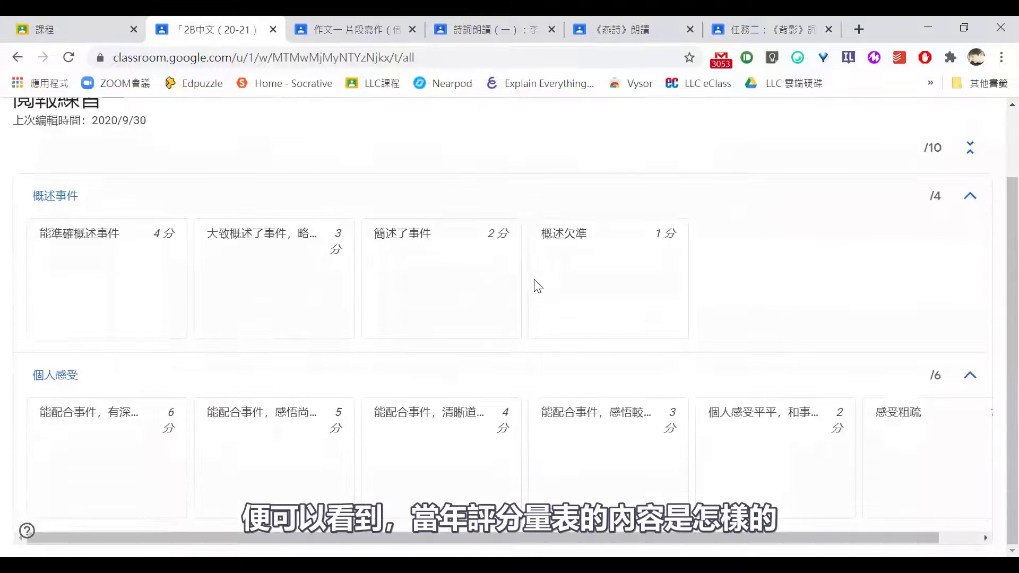
scroll(511, 182, "up", 2)
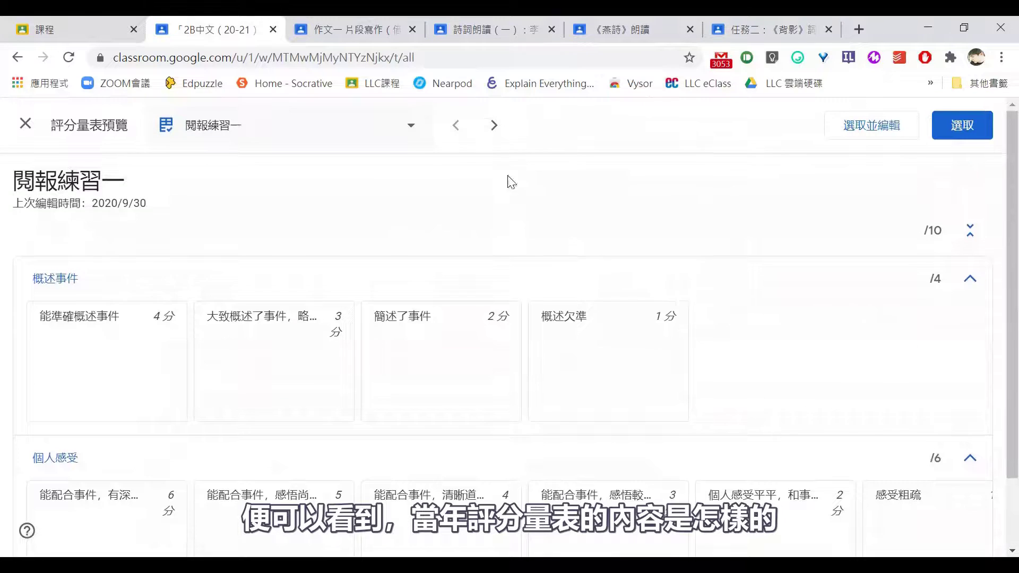
scroll(711, 377, "down", 1)
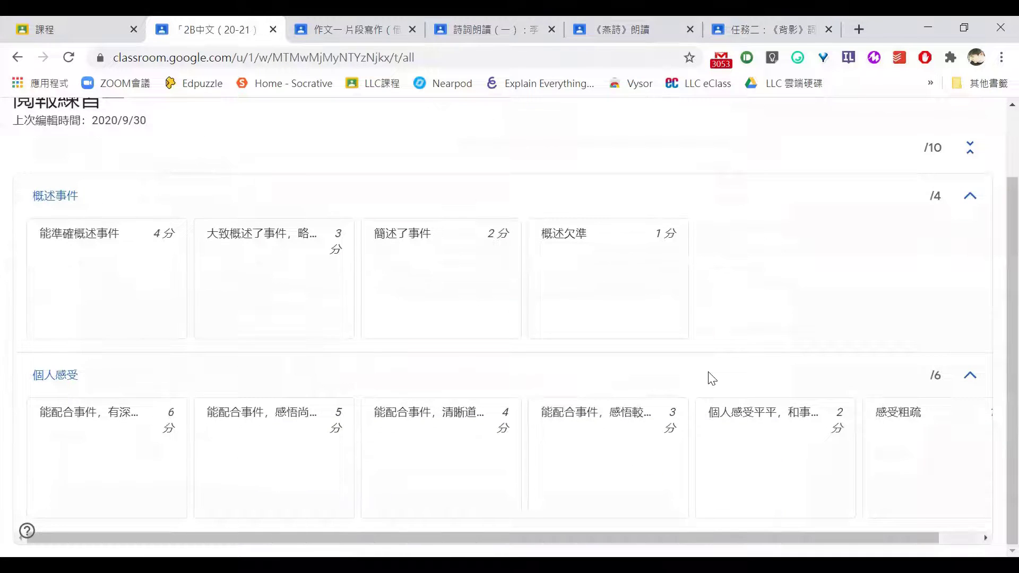
scroll(712, 378, "up", 1)
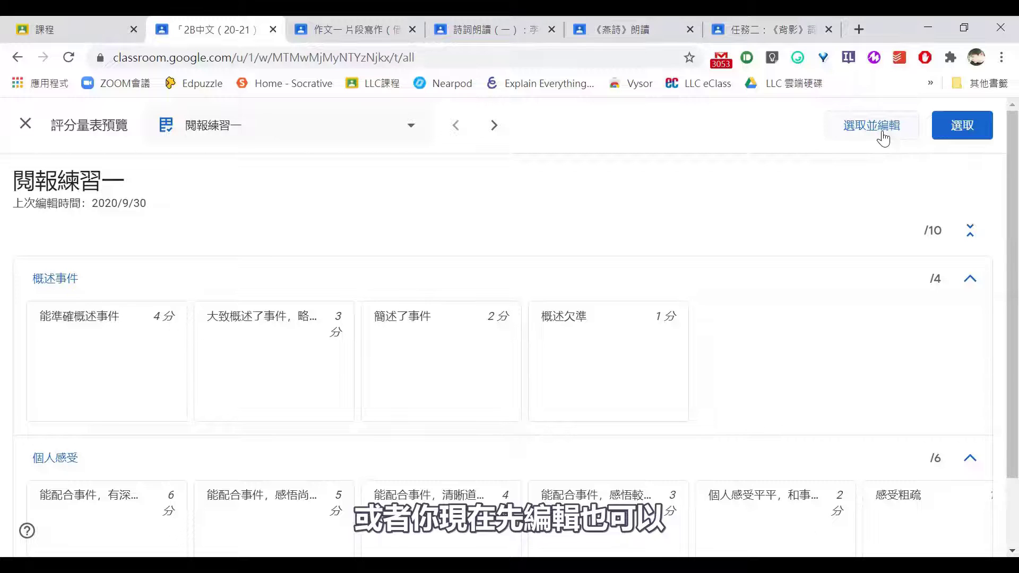
left_click(958, 130)
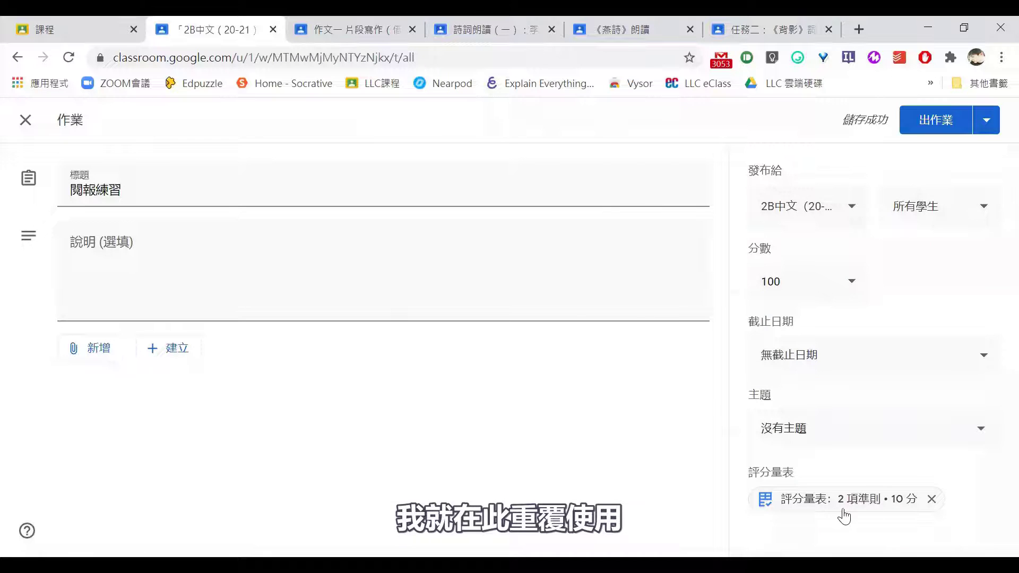
Set the assignment's total points to 10 and close the draft.
left_click(780, 286)
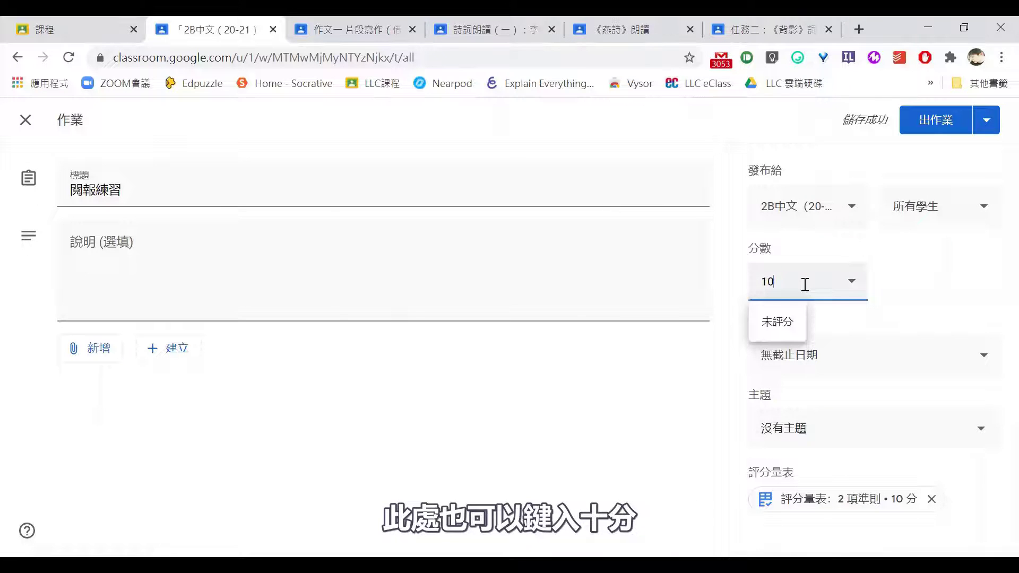
left_click(523, 480)
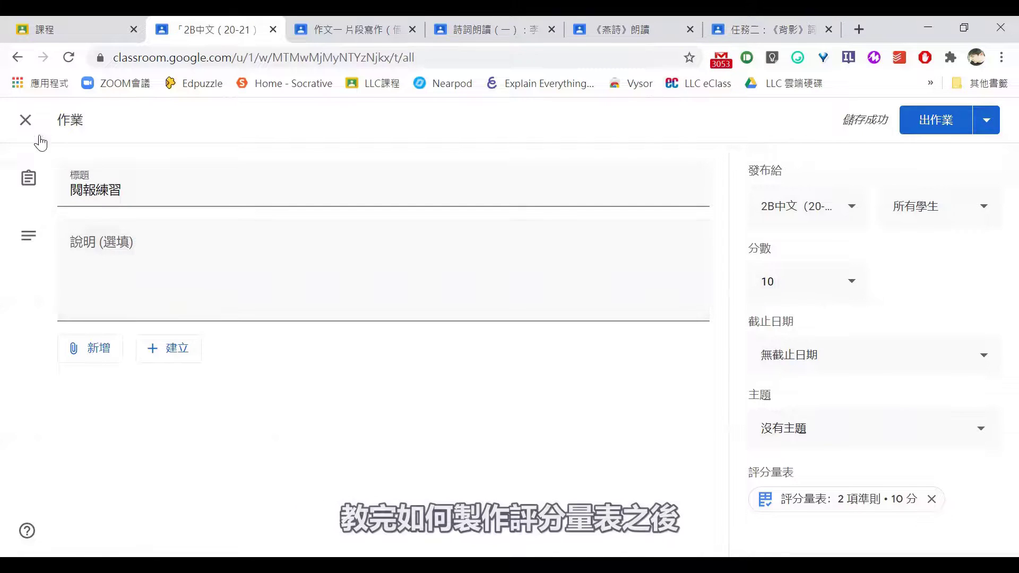
left_click(25, 120)
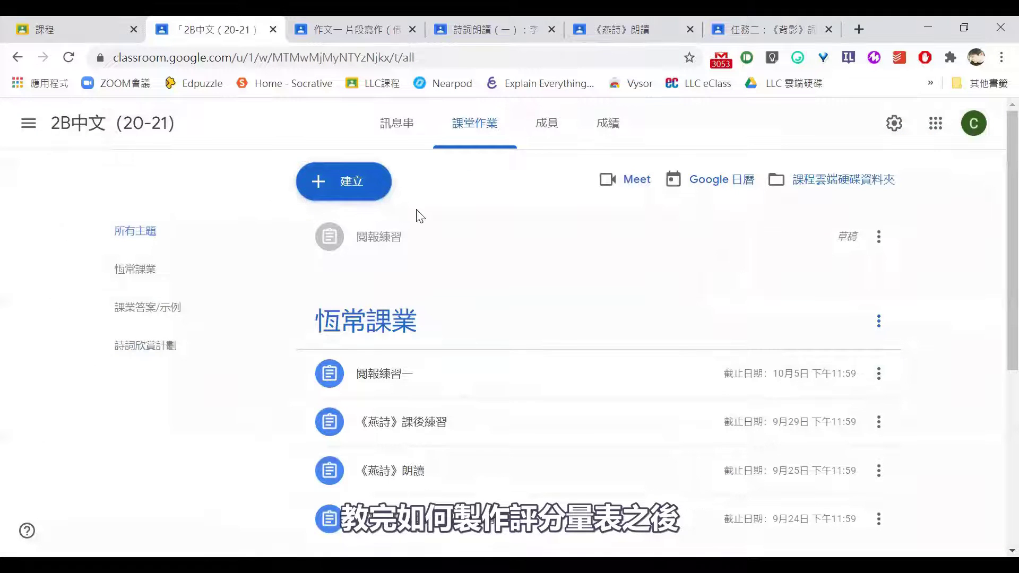
Expand the posted 閱報練習一 assignment in the 恆常課業 topic and open its submitted student work.
scroll(561, 262, "down", 2)
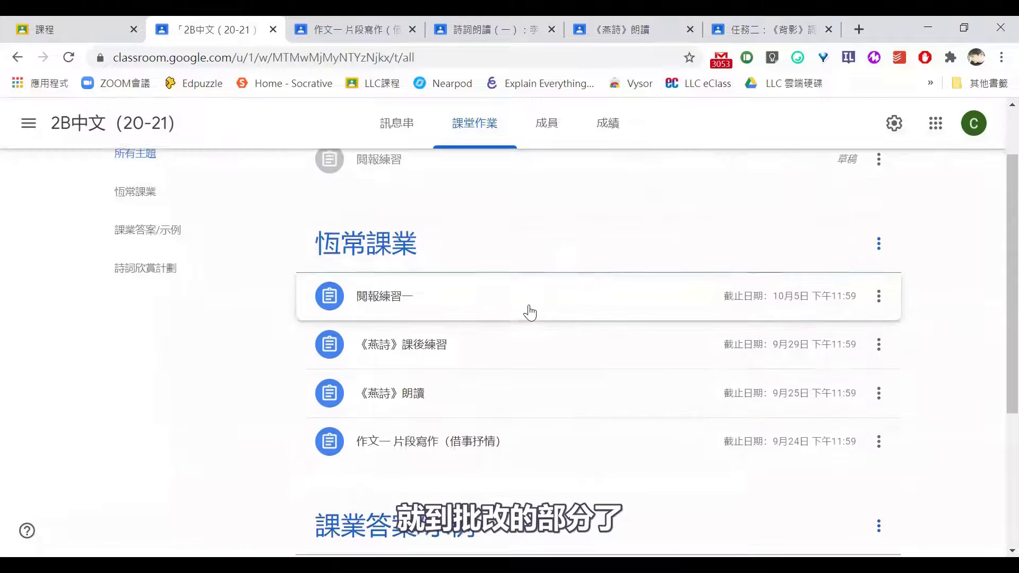
left_click(529, 313)
scroll(967, 358, "down", 1)
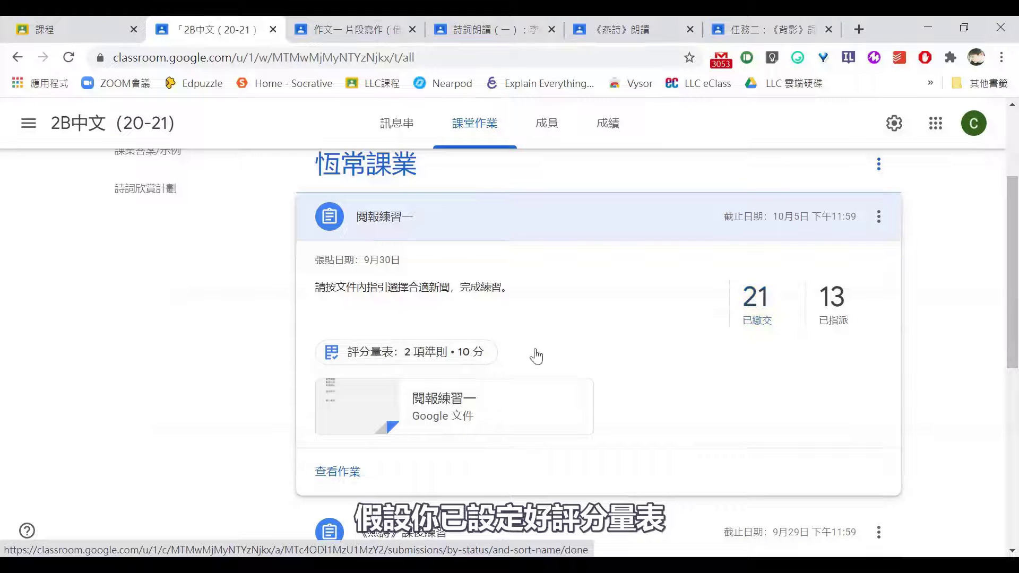
left_click(757, 300)
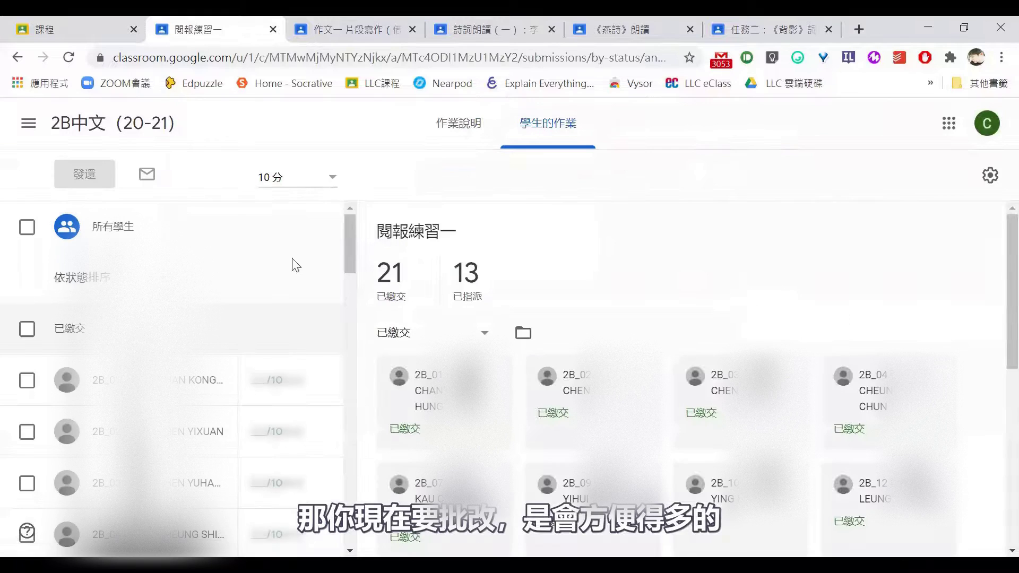
Open the first student's submission and award the 4-point level 能準確概述事件 for the 概述事件 criterion.
left_click(175, 401)
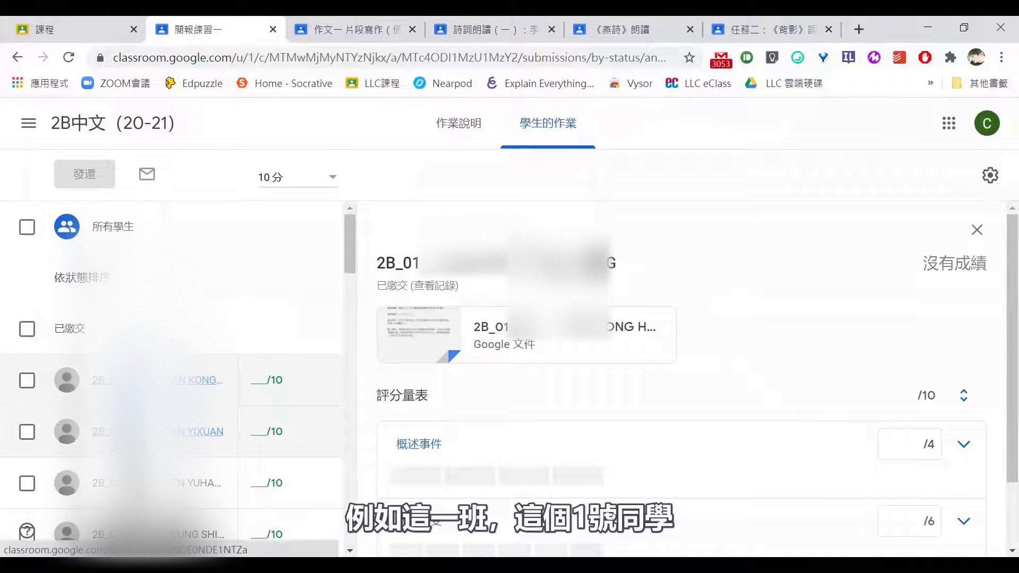
scroll(727, 345, "down", 2)
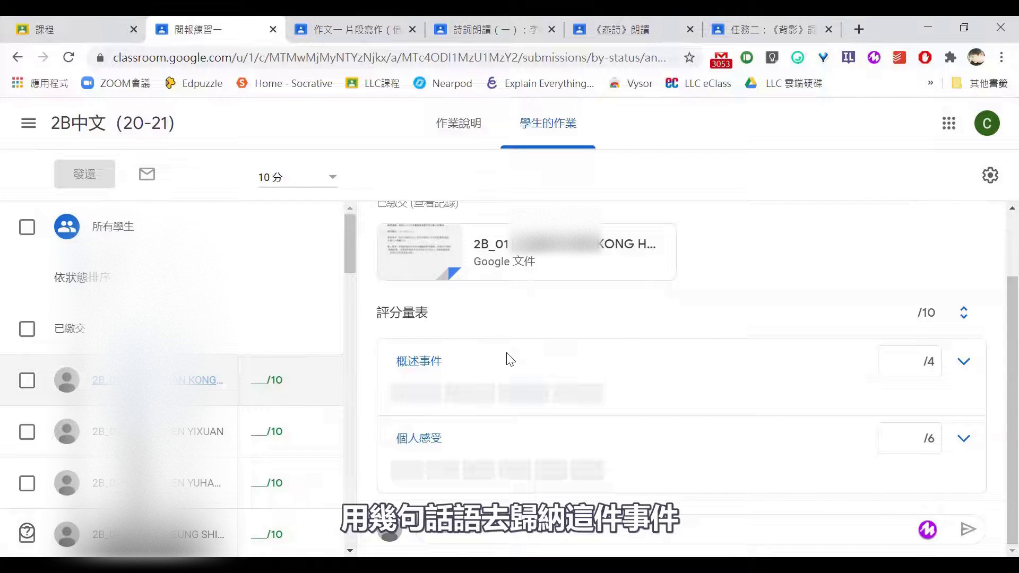
left_click(964, 362)
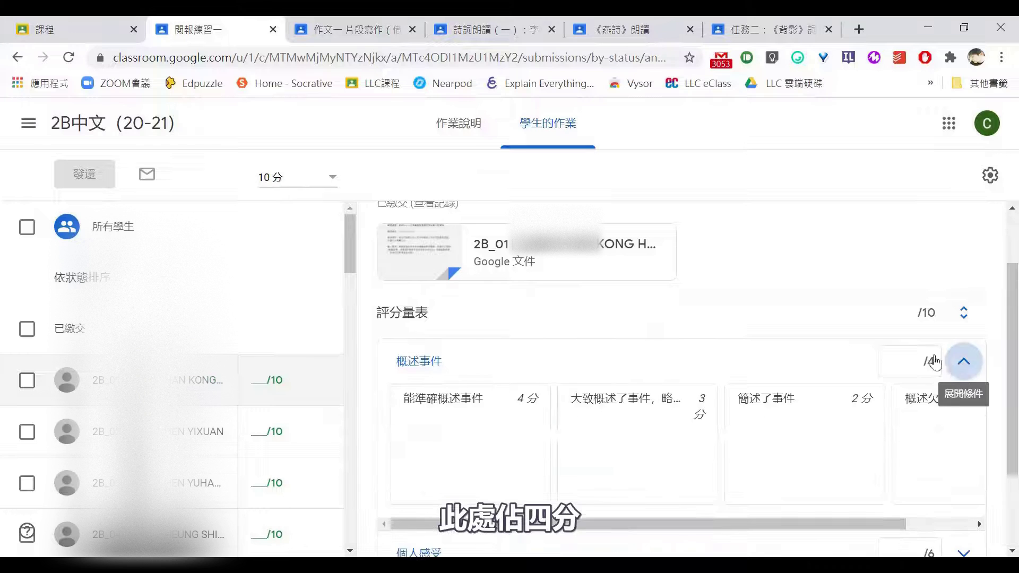
scroll(652, 357, "down", 2)
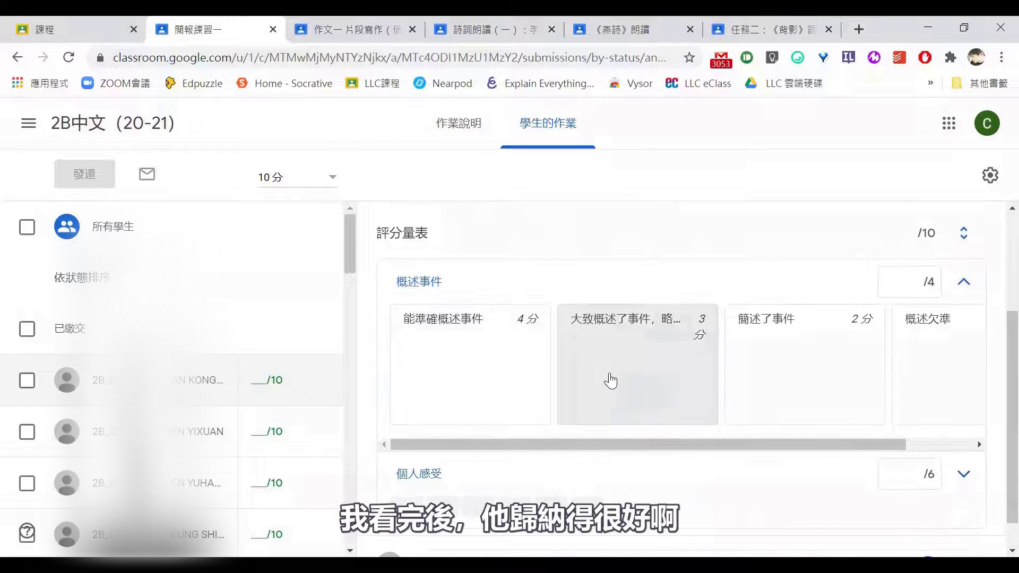
left_click(496, 365)
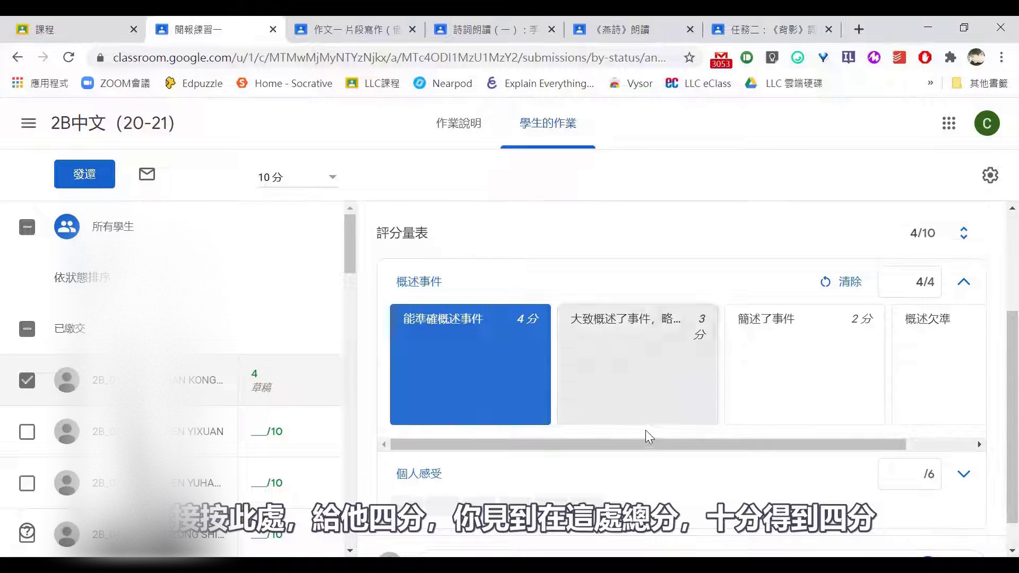
Expand the 個人感受 criterion and award the first student its 6-point level.
scroll(743, 432, "down", 1)
left_click(967, 440)
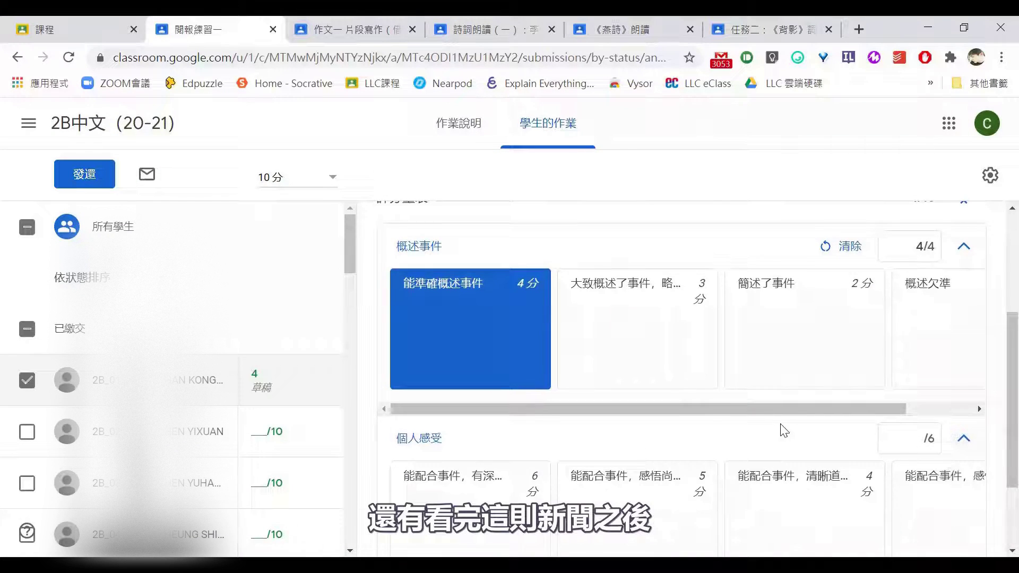
scroll(743, 404, "down", 2)
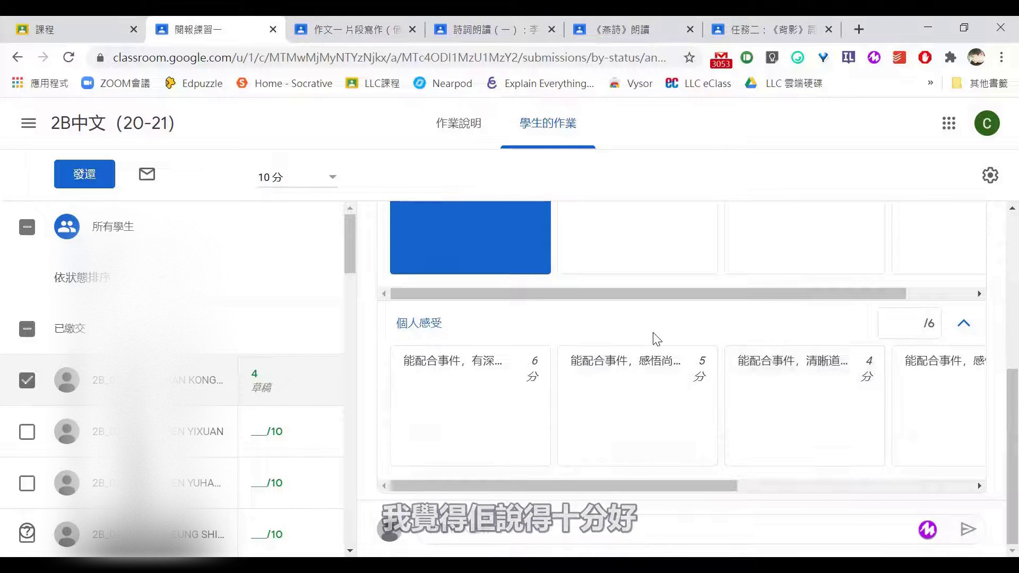
left_click(486, 419)
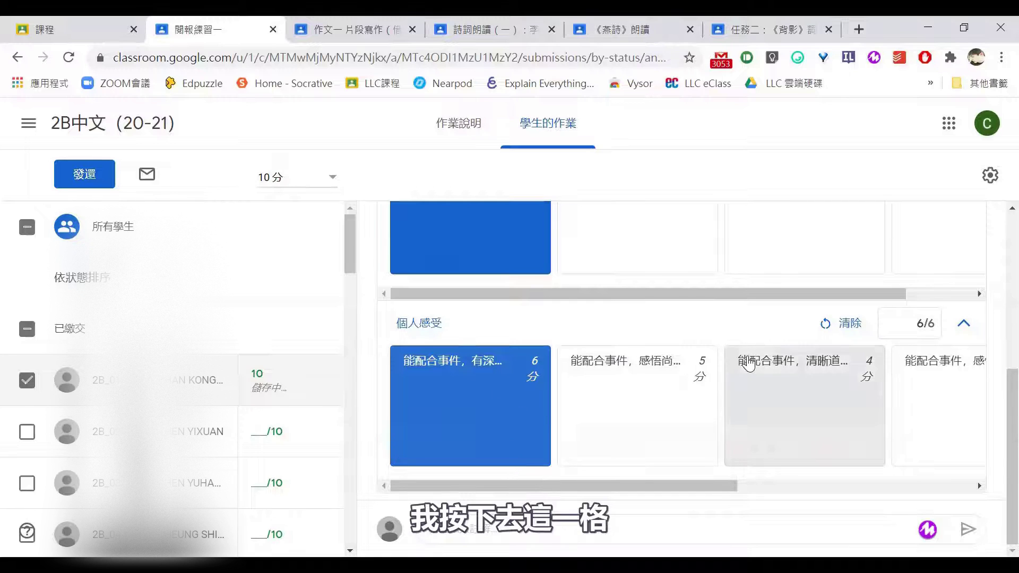
Review the first student's rubric grading and write the private comment 做得非常好.
scroll(750, 362, "up", 5)
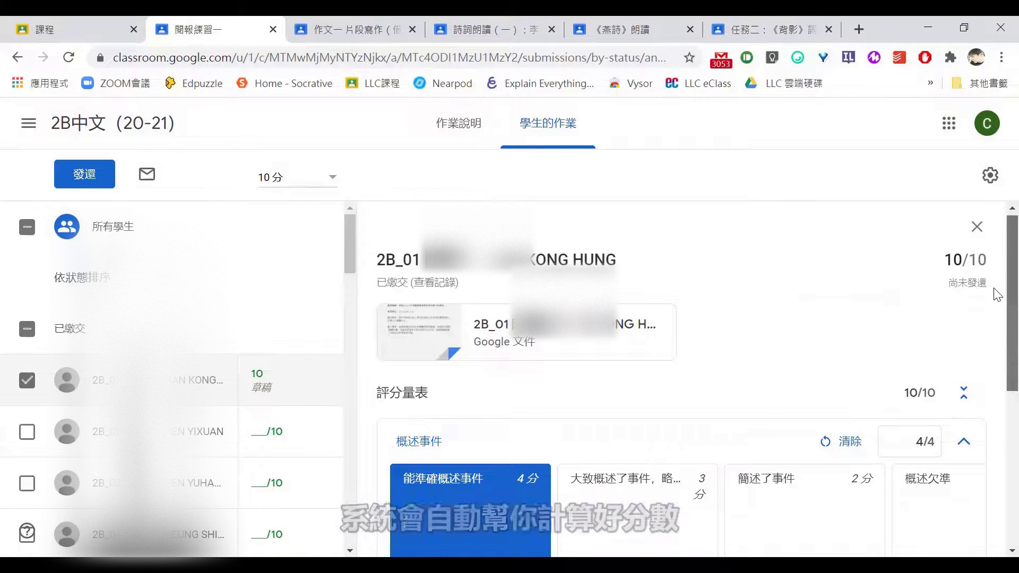
scroll(997, 287, "down", 3)
scroll(996, 382, "down", 1)
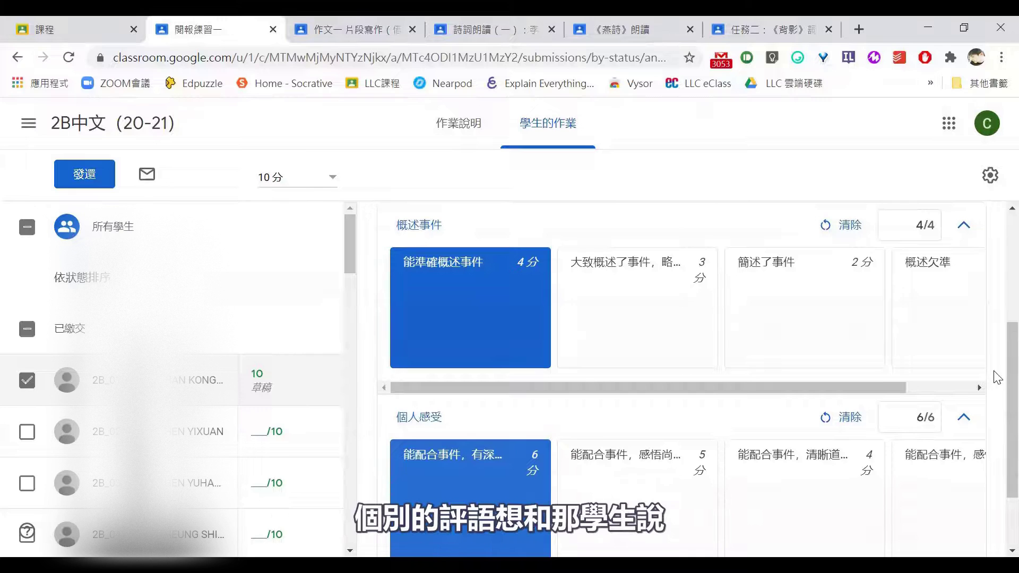
scroll(996, 377, "down", 2)
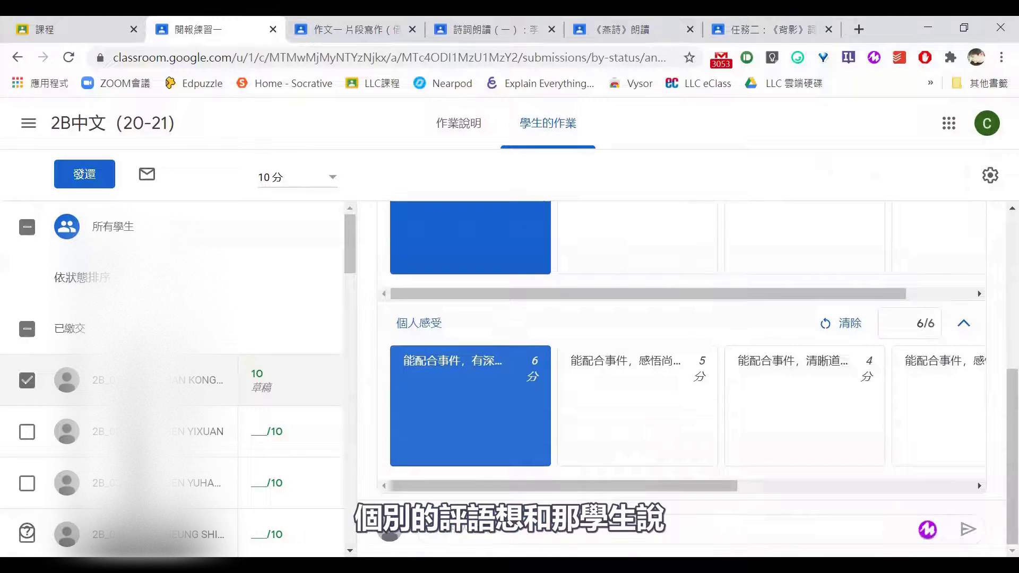
left_click(858, 531)
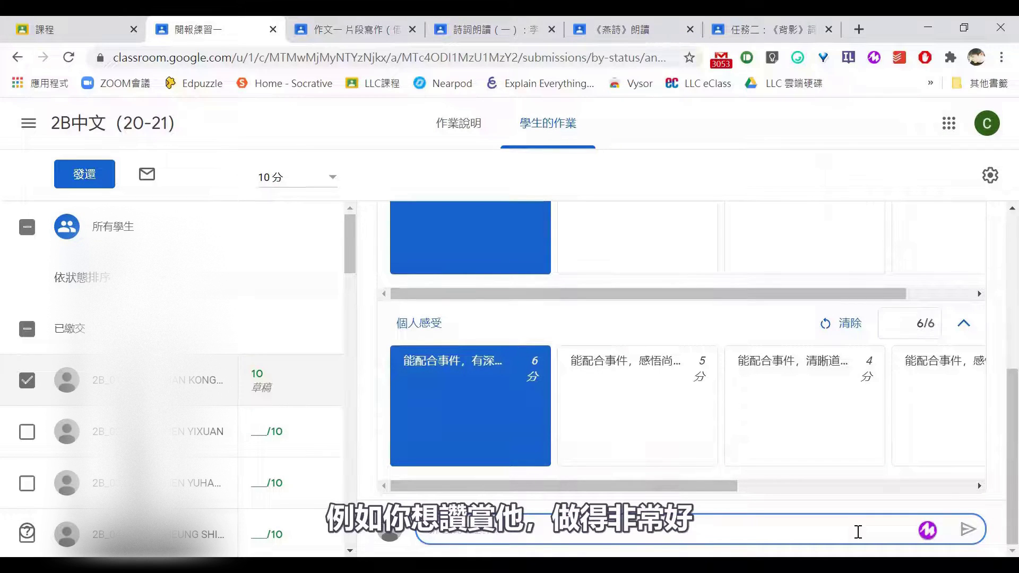
type("做得非常好")
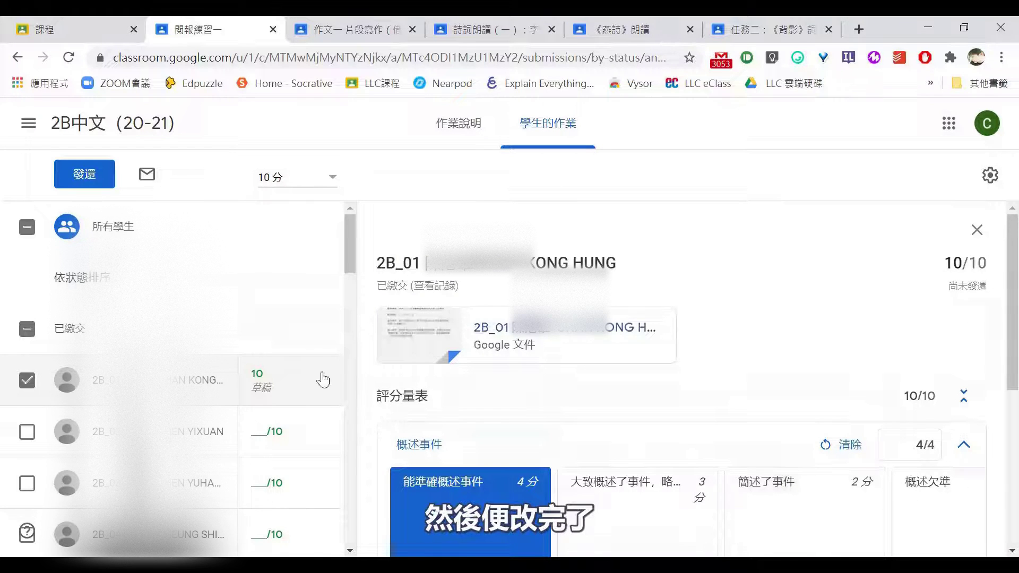
Open the second student's submission and award 3 points for 概述事件 and 4 points for 個人感受.
left_click(181, 454)
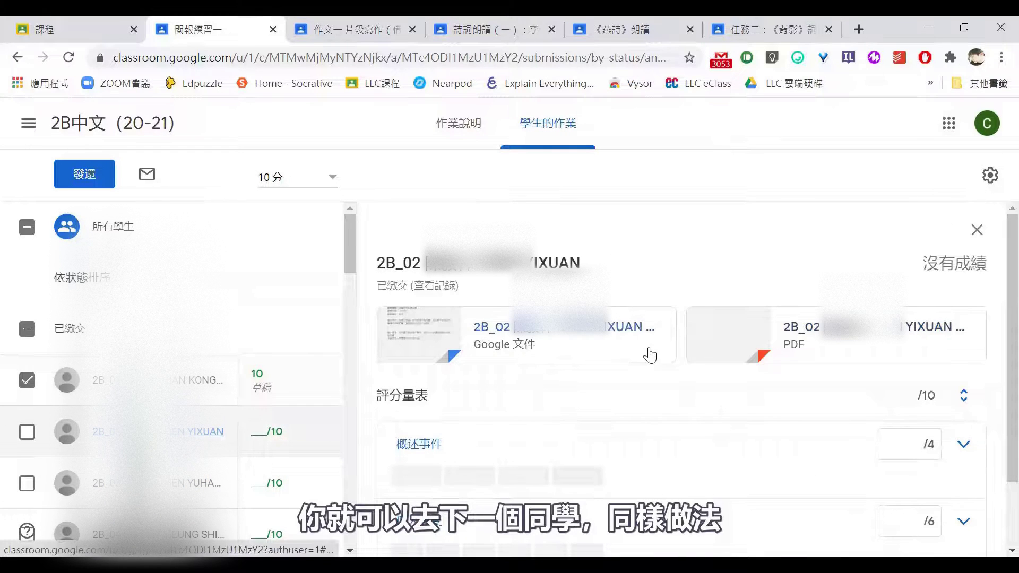
scroll(605, 324, "down", 2)
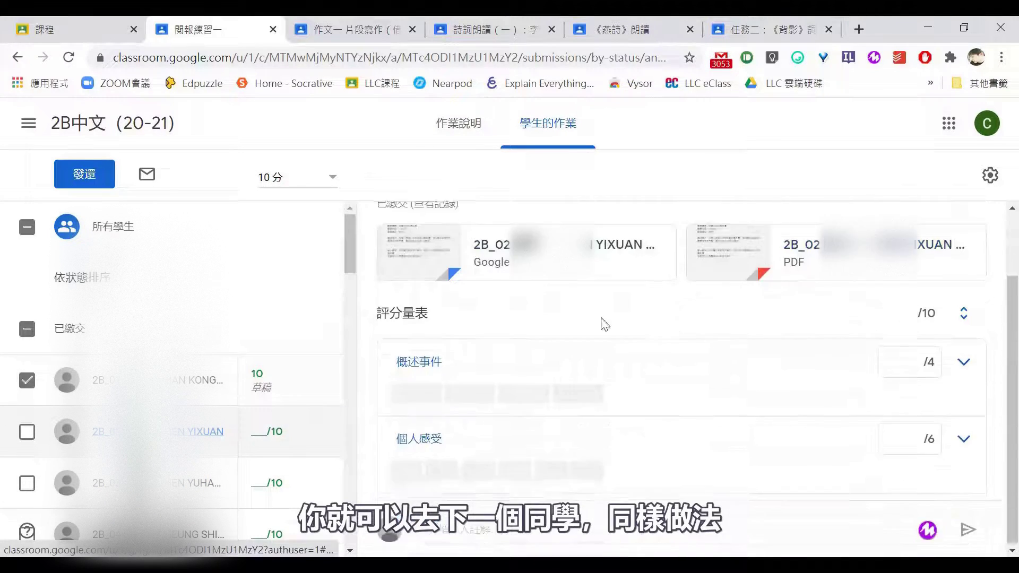
left_click(485, 401)
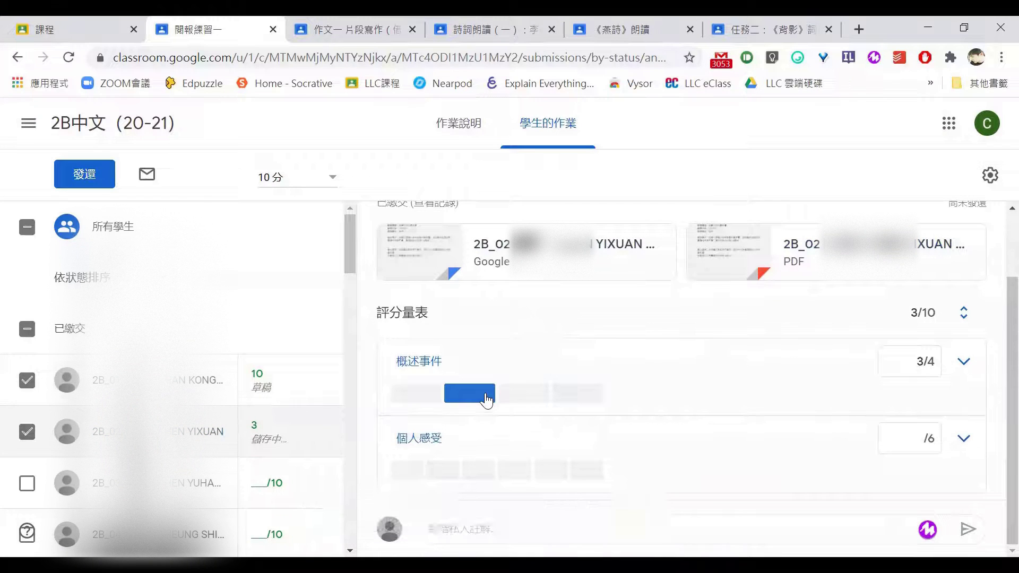
left_click(487, 474)
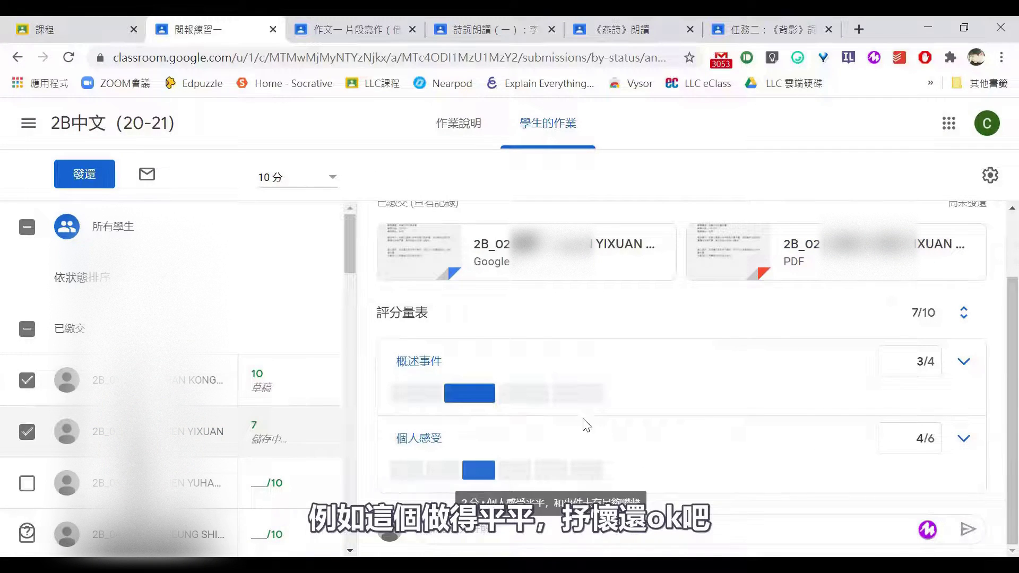
Open the third student's submission and award 1 point for 概述事件 and 5 points for 個人感受.
left_click(175, 511)
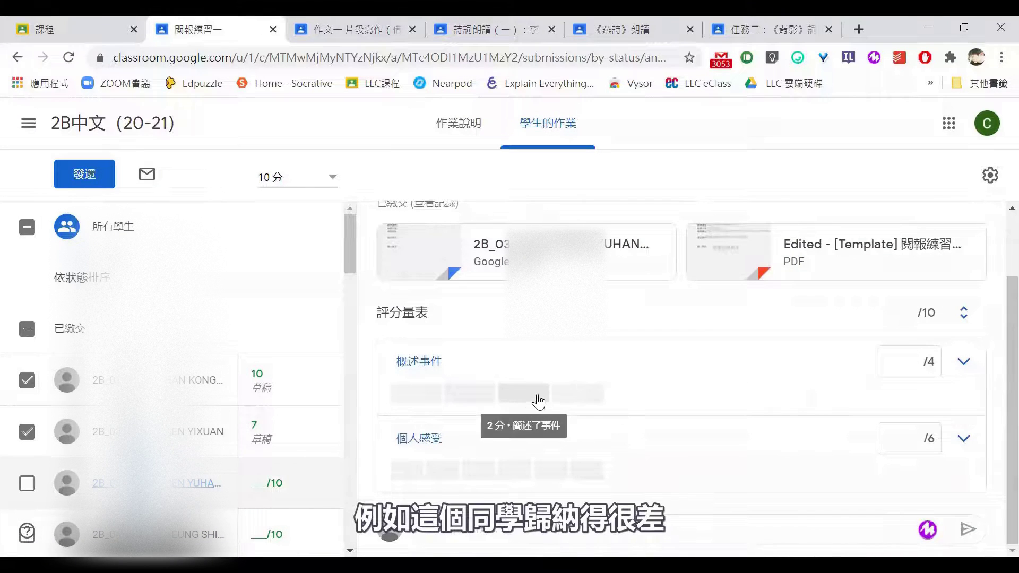
left_click(577, 394)
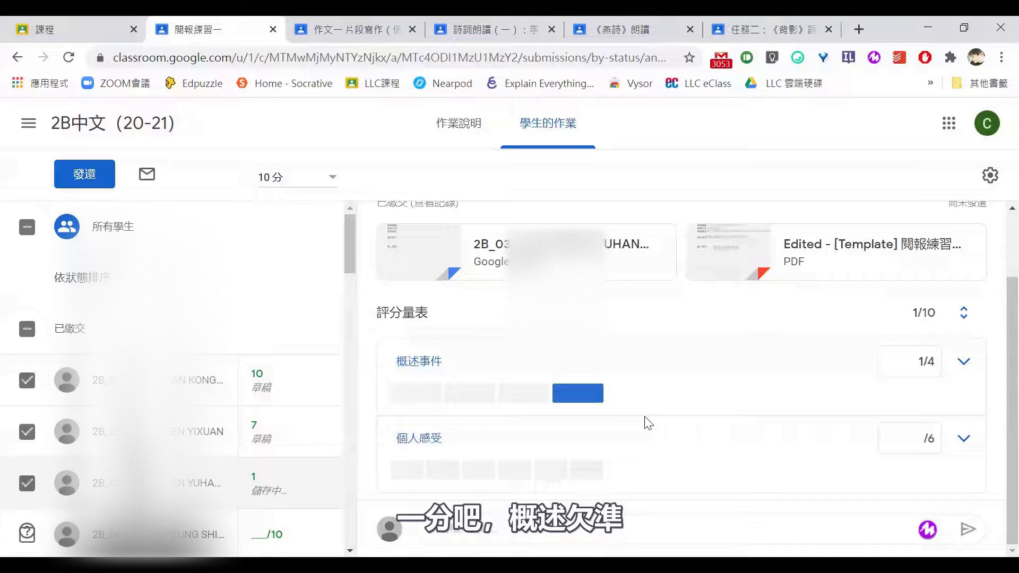
scroll(326, 494, "down", 1)
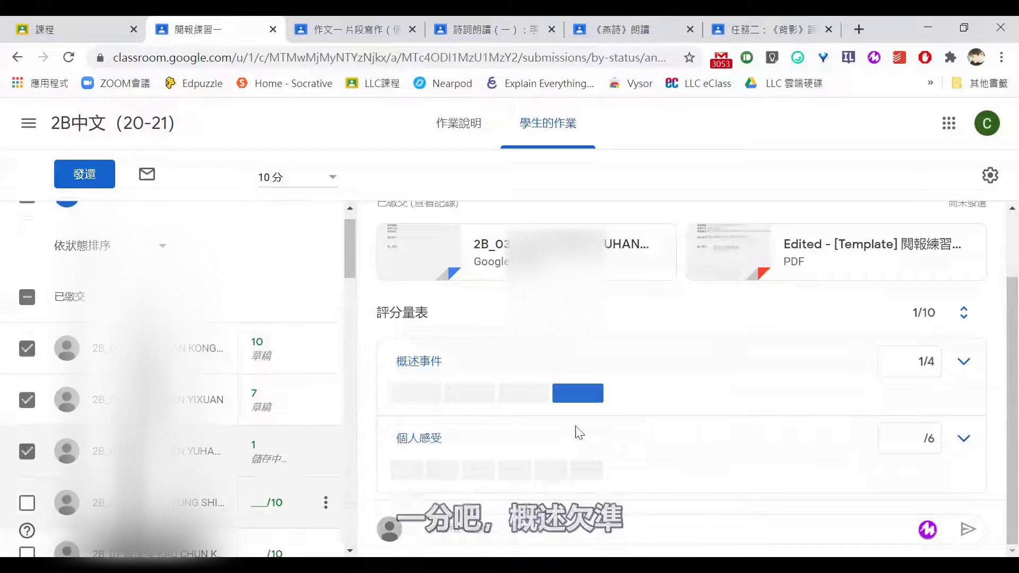
left_click(440, 471)
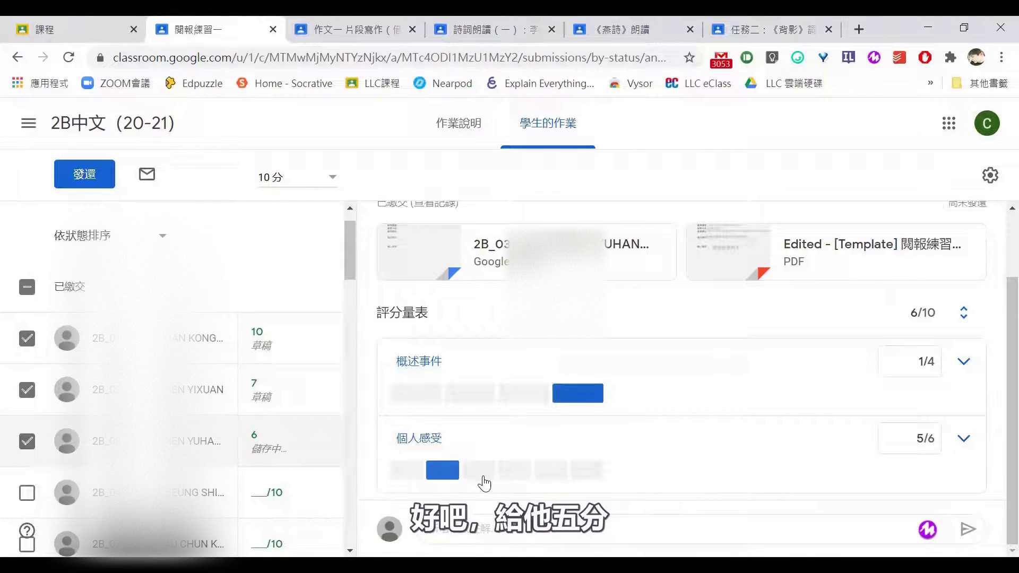
scroll(293, 408, "down", 1)
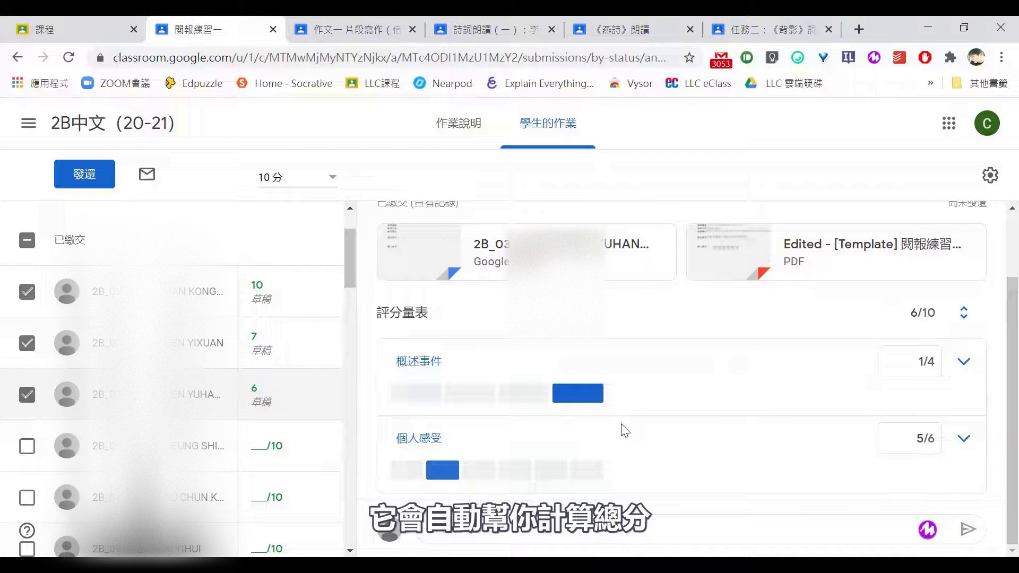
scroll(688, 421, "up", 2)
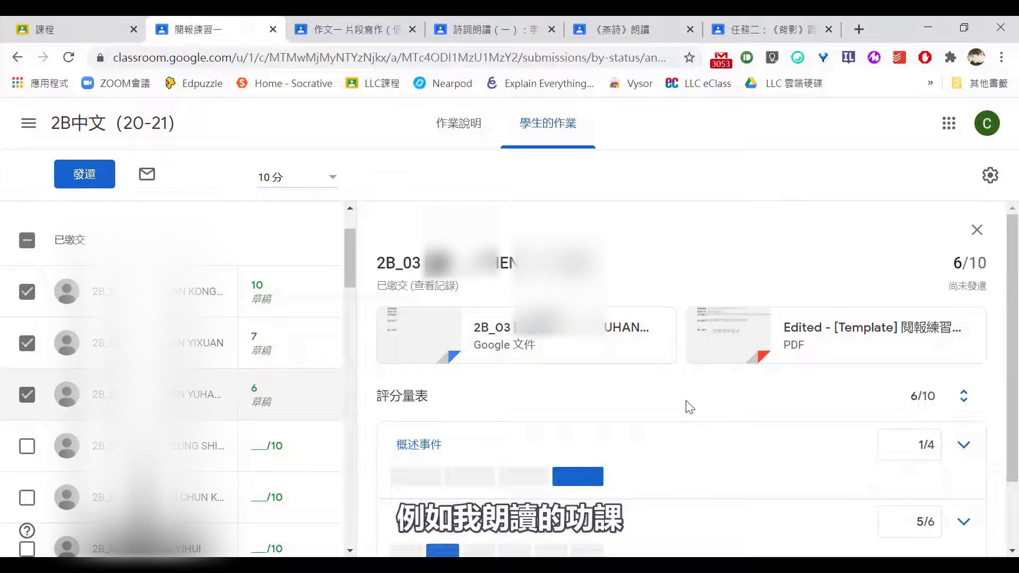
Switch to the 詩詞朗讀（一）：李煜《虞美人》 assignment, open its rubric and examine the criteria 咬字清晰、準確 and 節奏流暢.
left_click(499, 30)
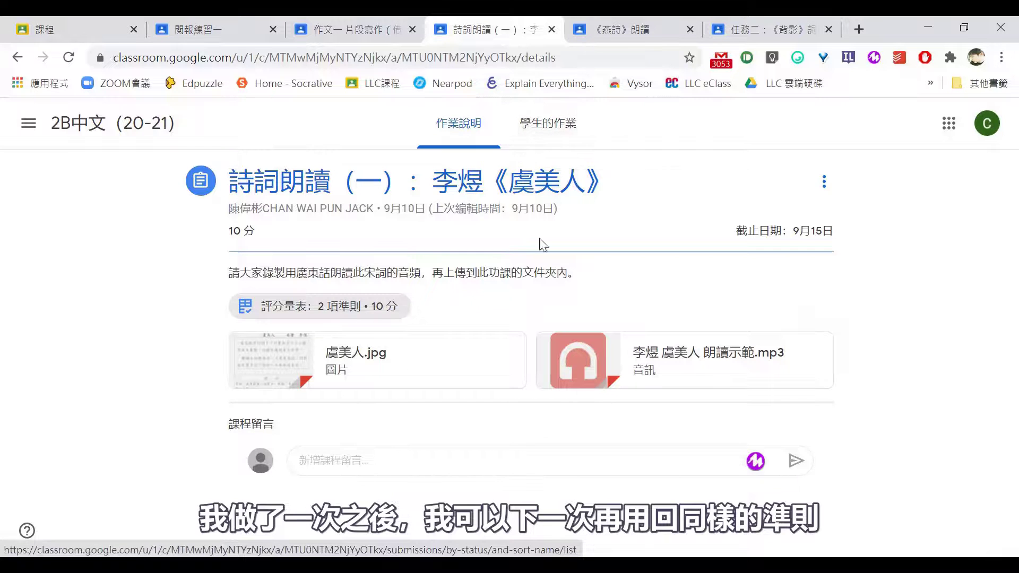
left_click(374, 311)
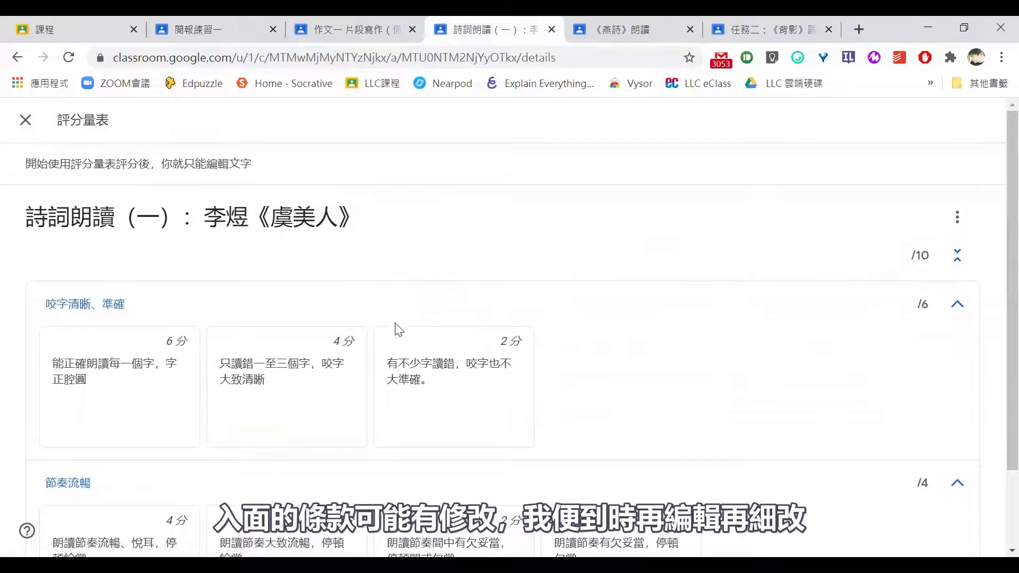
scroll(398, 329, "down", 2)
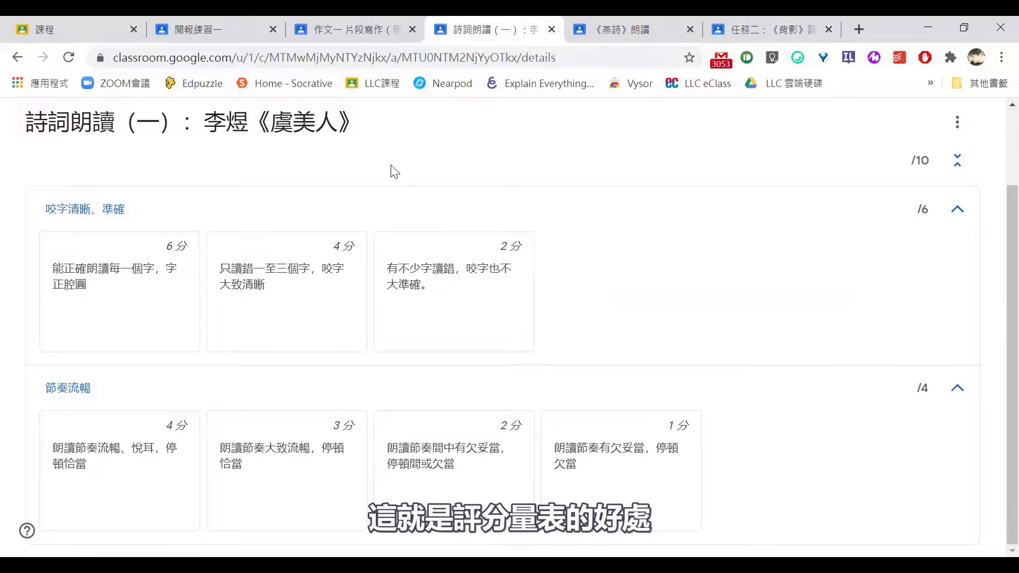
scroll(392, 170, "up", 2)
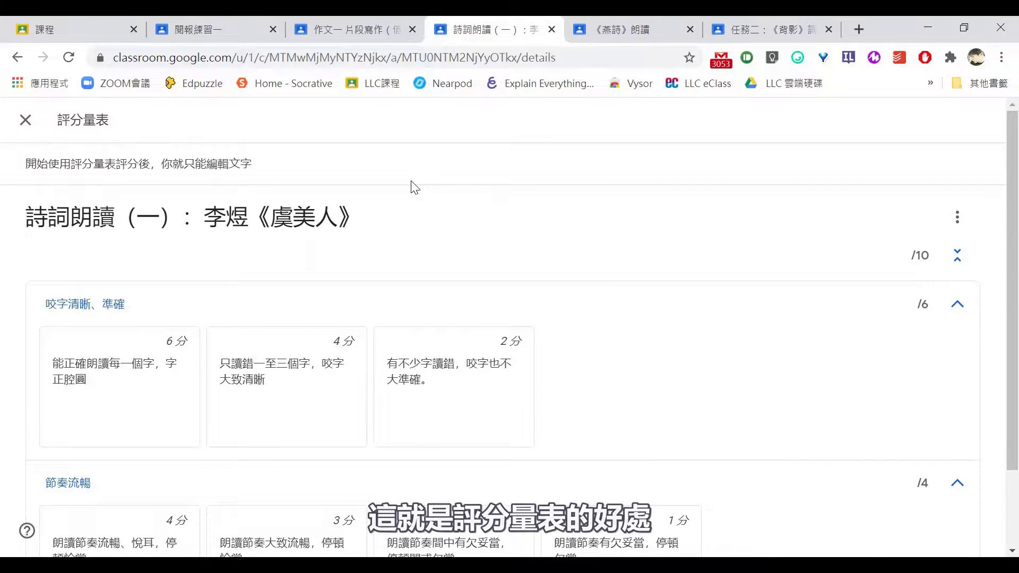
Return to the 閱報練習一 student work briefly and go back to the Classroom overview of all courses.
left_click(183, 27)
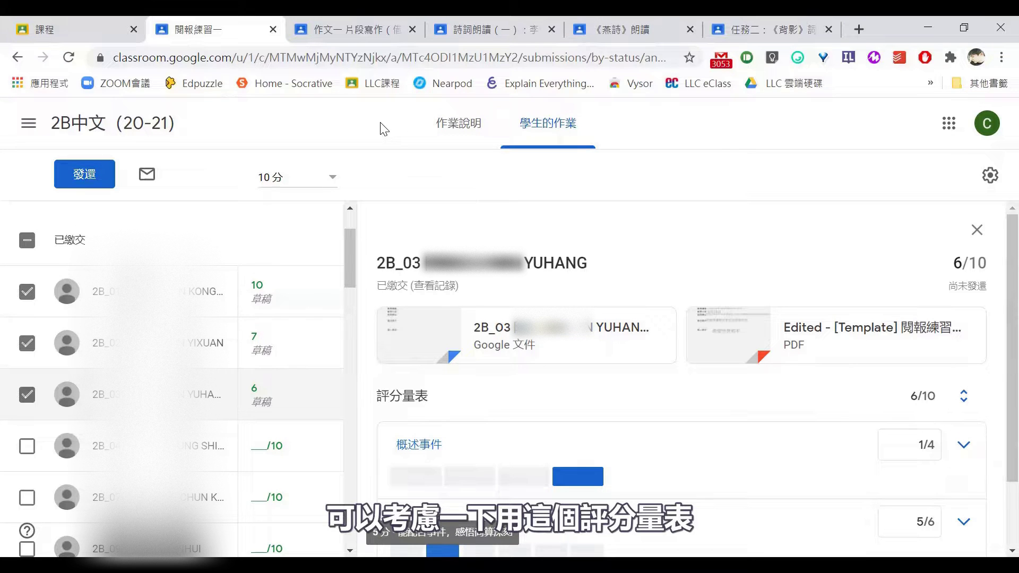
left_click(64, 23)
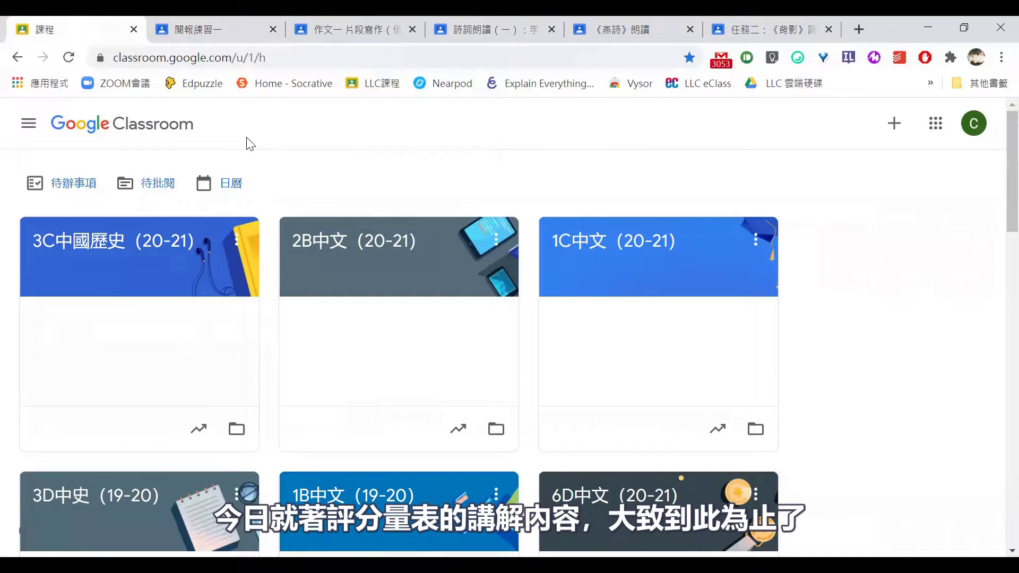